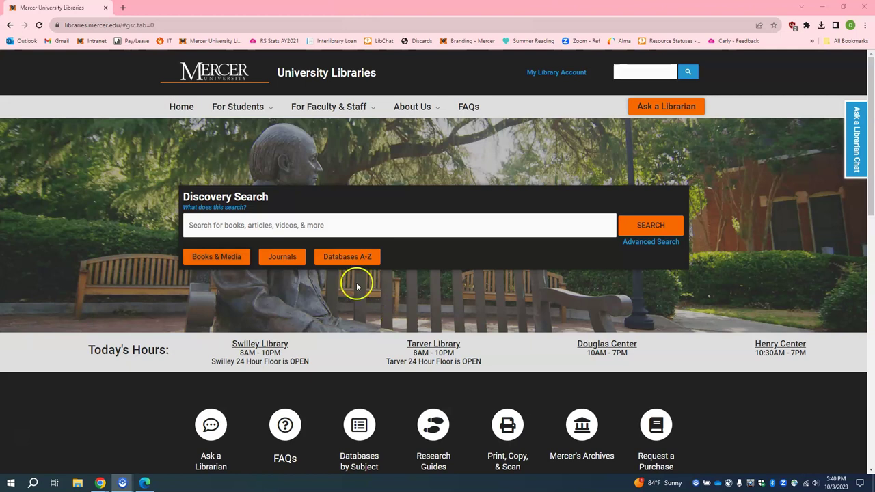
Step: Filter Databases A-Z to the 22 C databases and scroll down to CQ Researcher
click(341, 256)
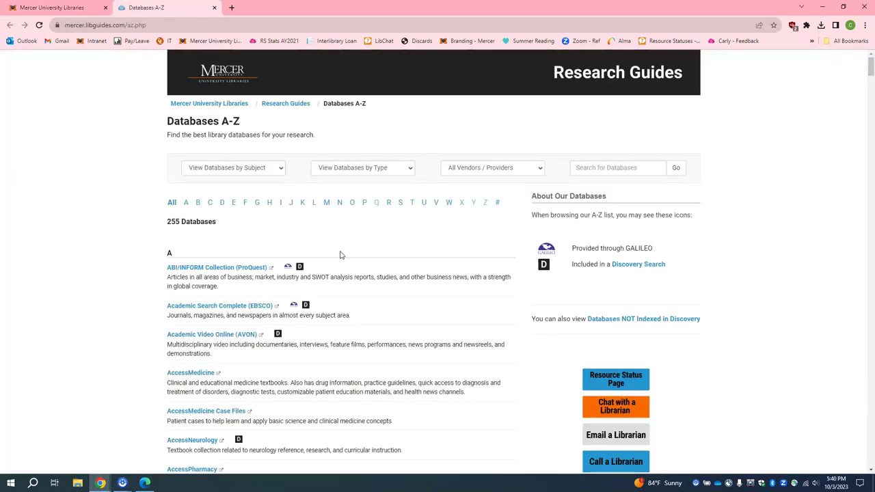
click(212, 203)
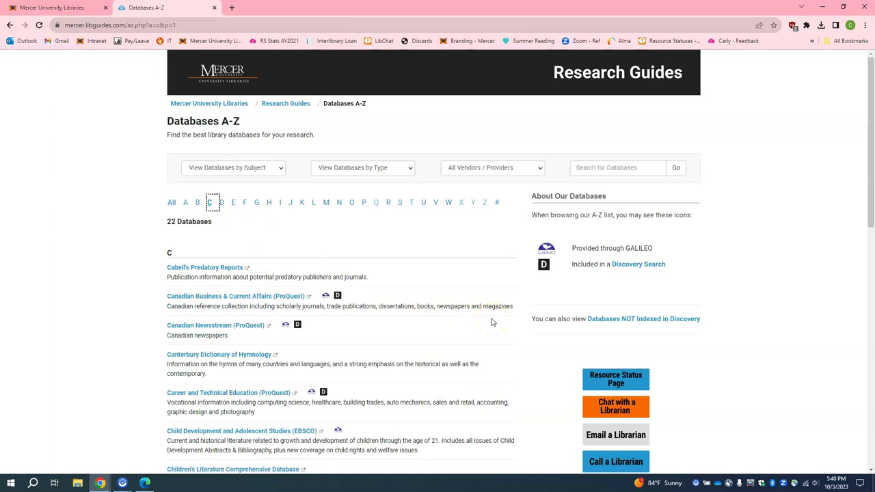
scroll(488, 323, down, 6)
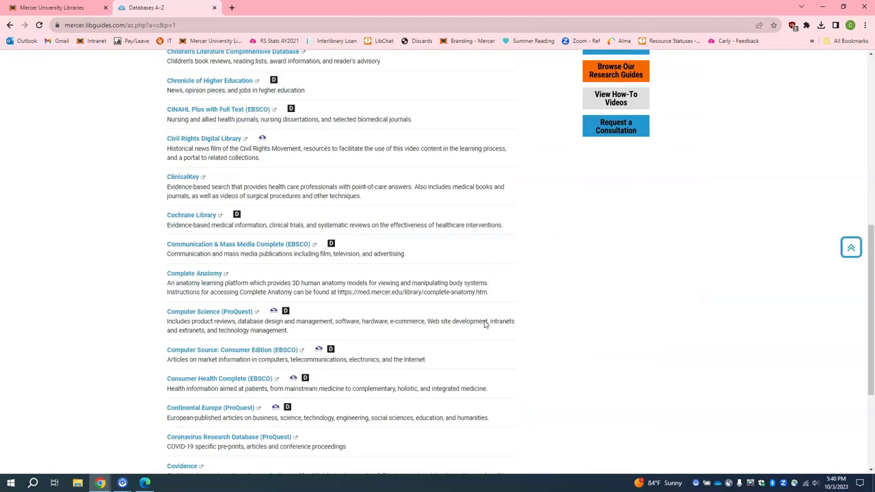
scroll(485, 326, down, 3)
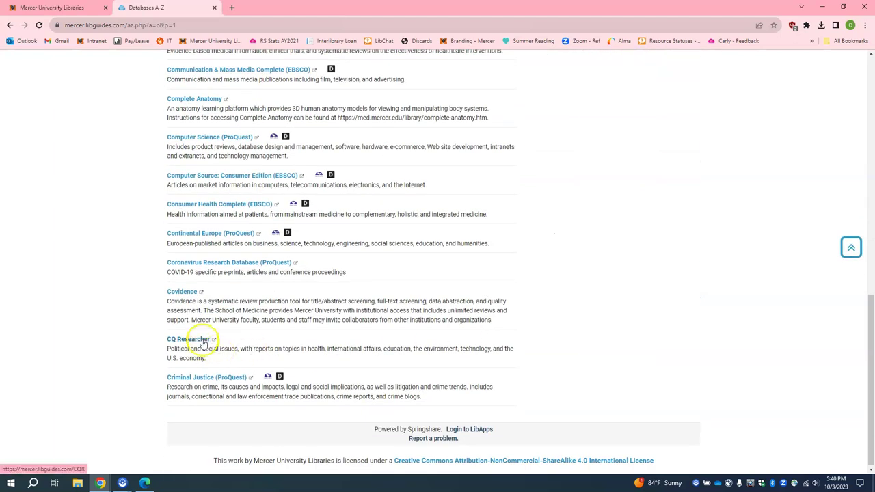
Step: Launch CQ Researcher from the C list and view its Featured Reports and Browse By topics
click(203, 342)
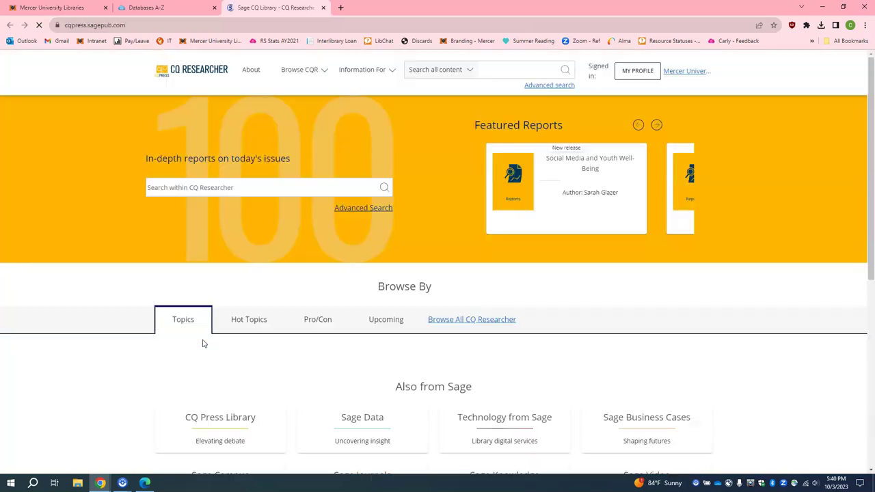
click(185, 383)
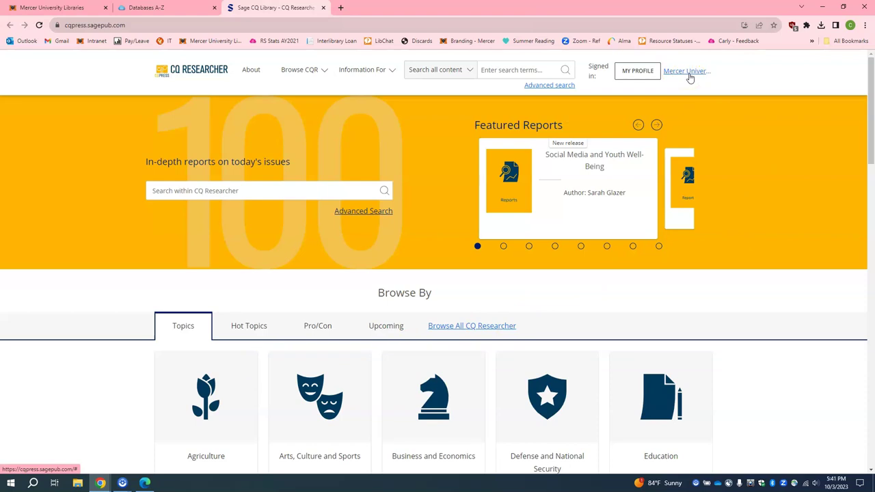
click(46, 71)
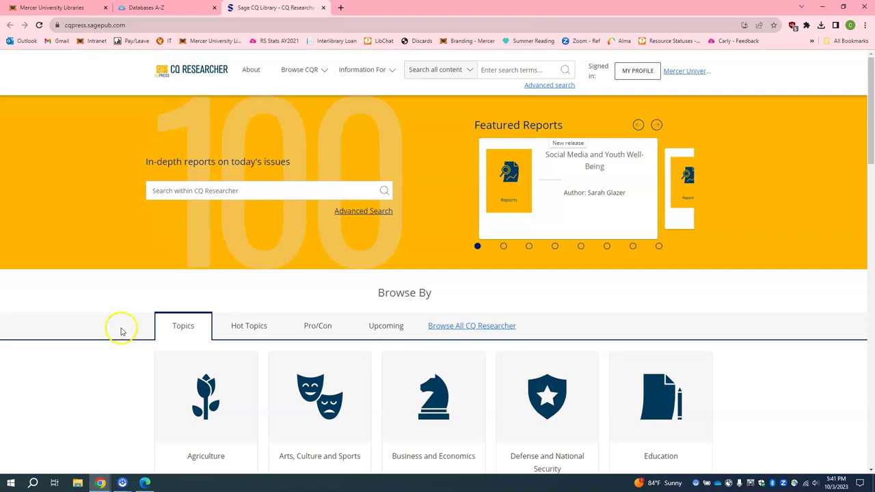
scroll(122, 331, down, 1)
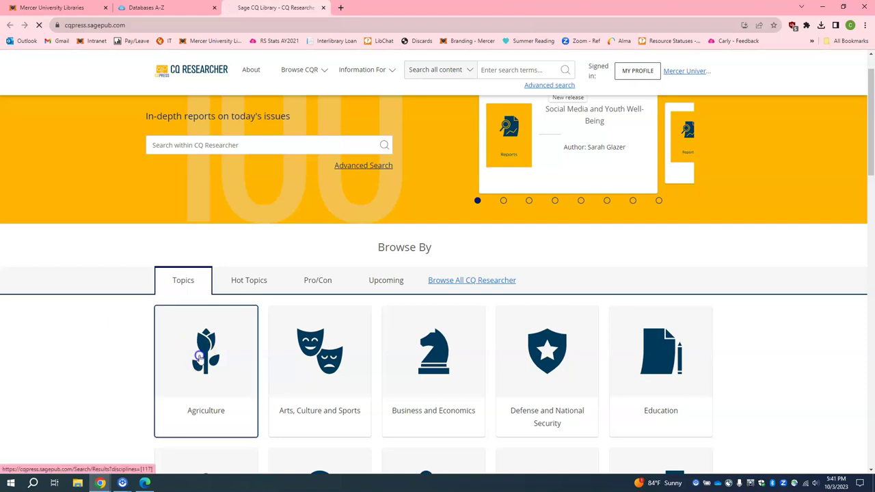
Step: Browse the Agriculture topic's 147 results, led by Forever Chemicals and Climate Change
click(200, 358)
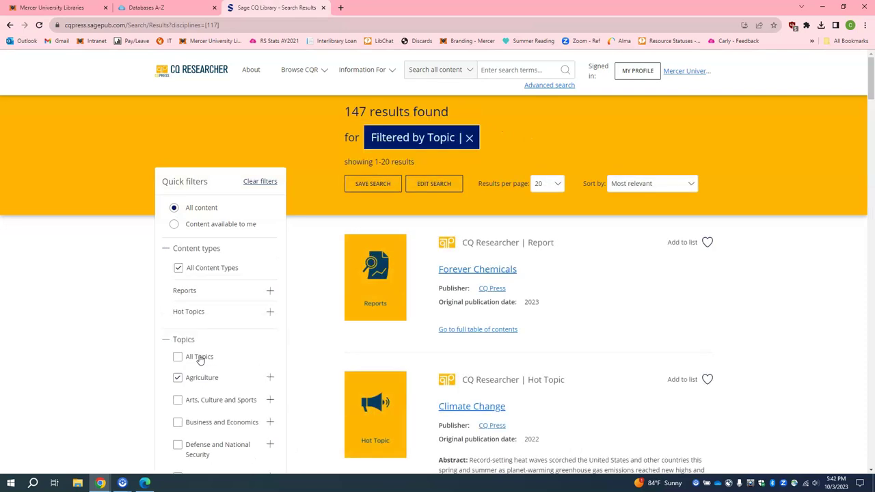
scroll(585, 365, down, 1)
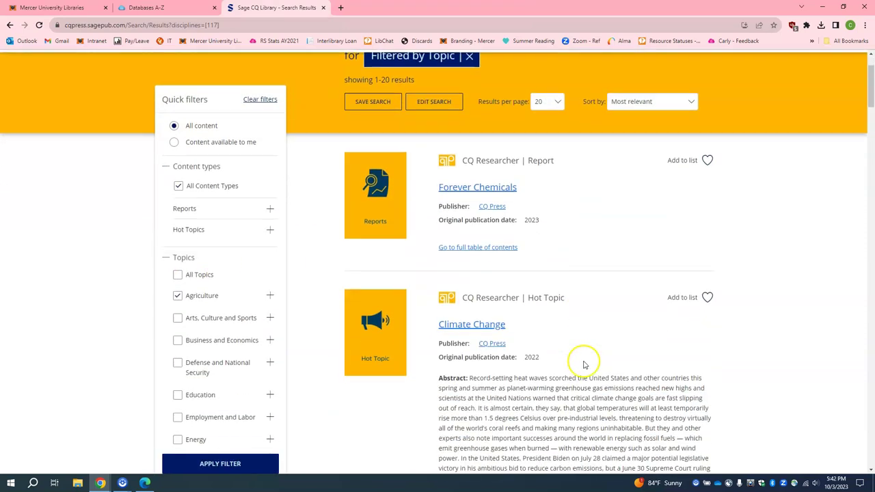
scroll(585, 364, down, 4)
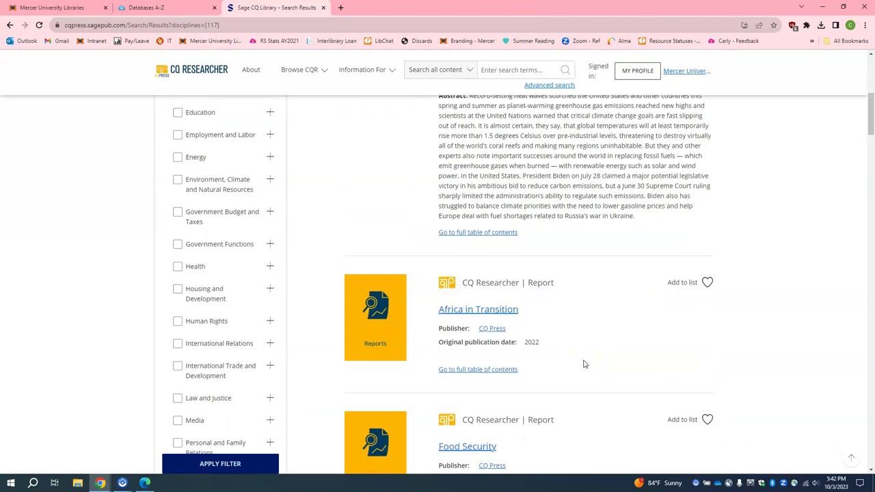
scroll(585, 364, up, 6)
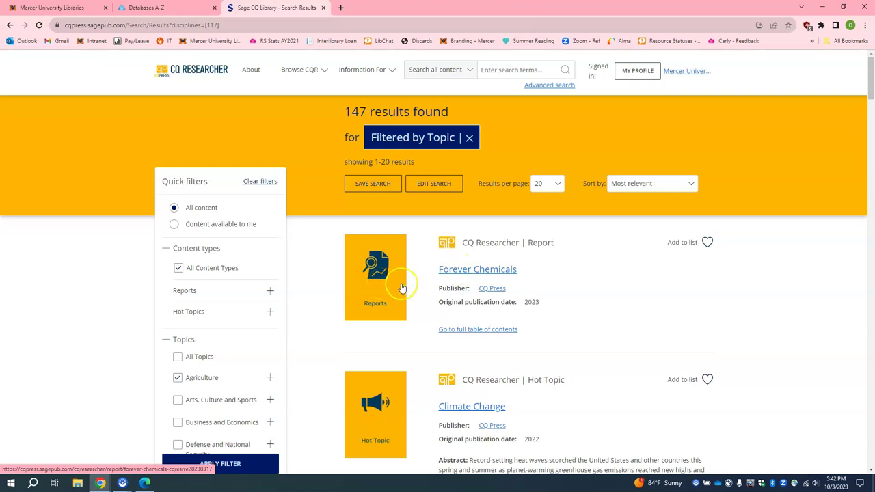
Step: Read the Forever Chemicals report's Introduction through its 1938–2023 PFAS Chronology
click(482, 271)
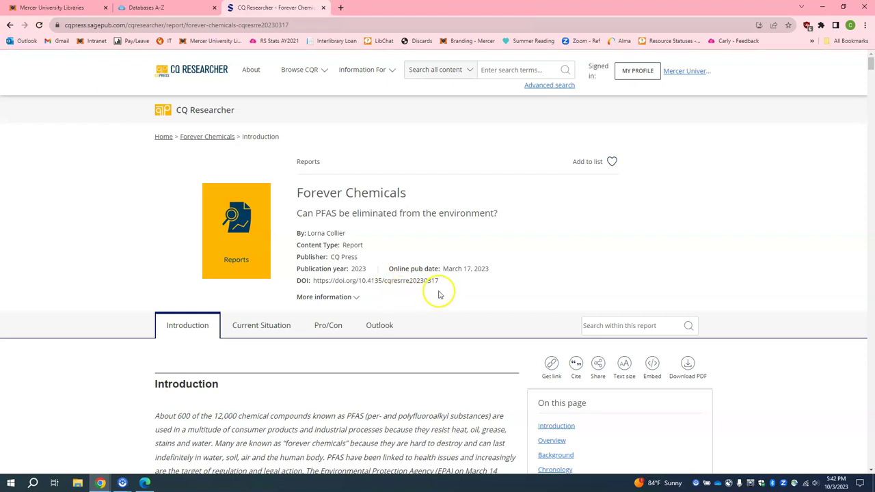
scroll(441, 293, down, 1)
scroll(274, 301, down, 1)
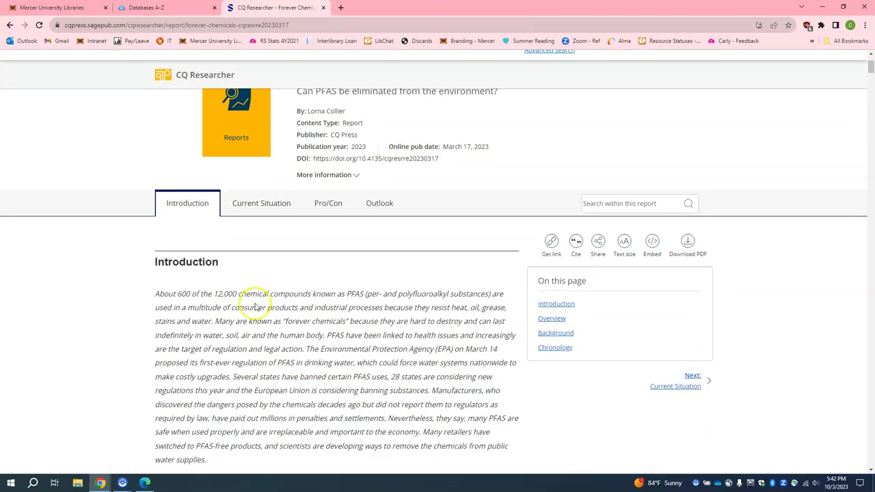
scroll(255, 308, down, 7)
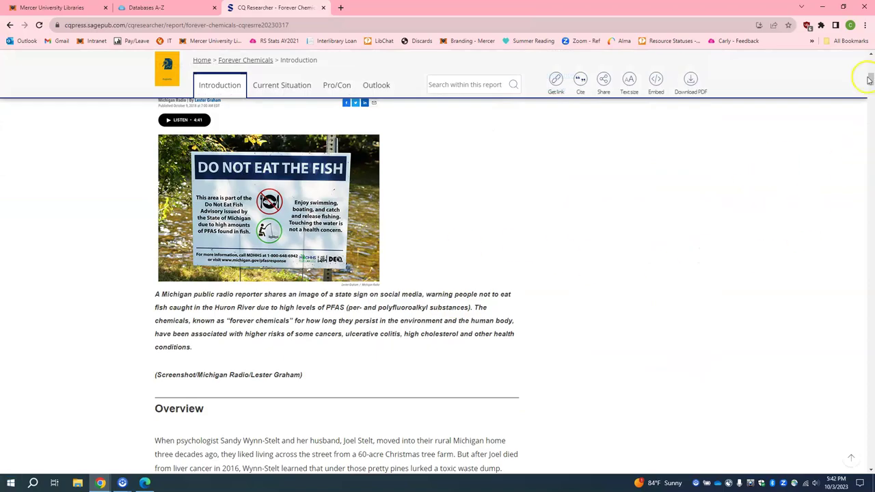
drag(870, 80, 871, 387)
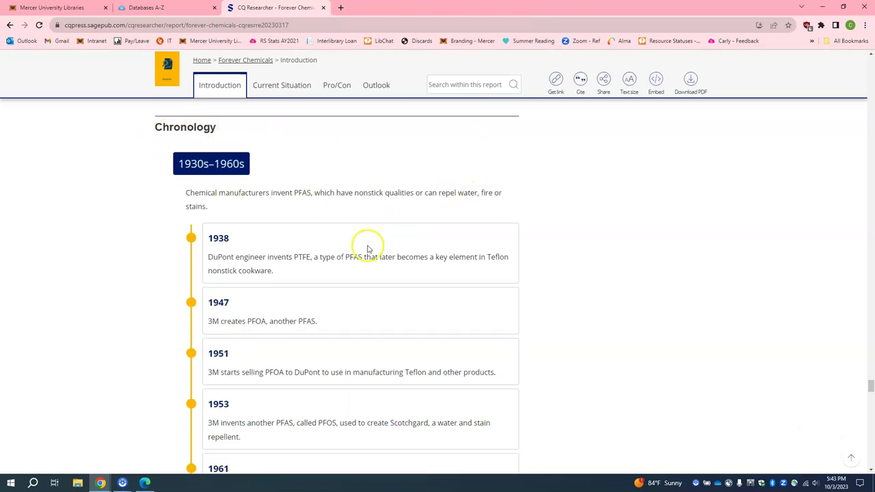
scroll(553, 279, down, 10)
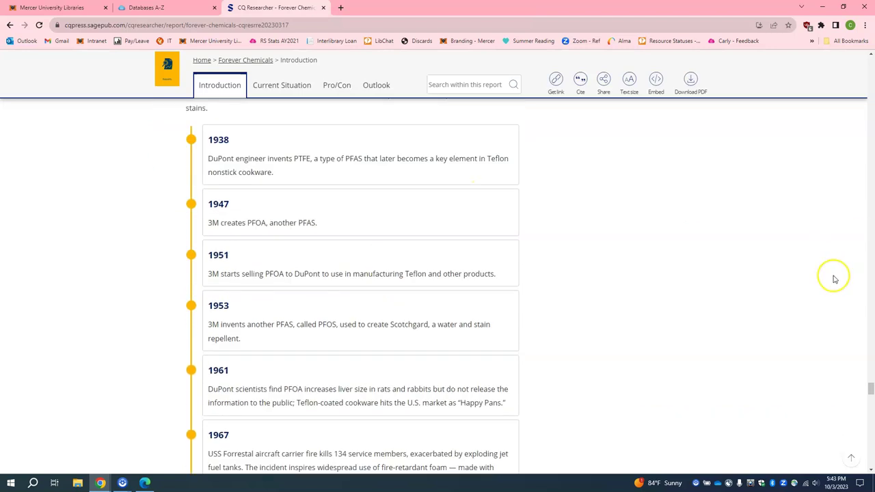
scroll(763, 319, down, 15)
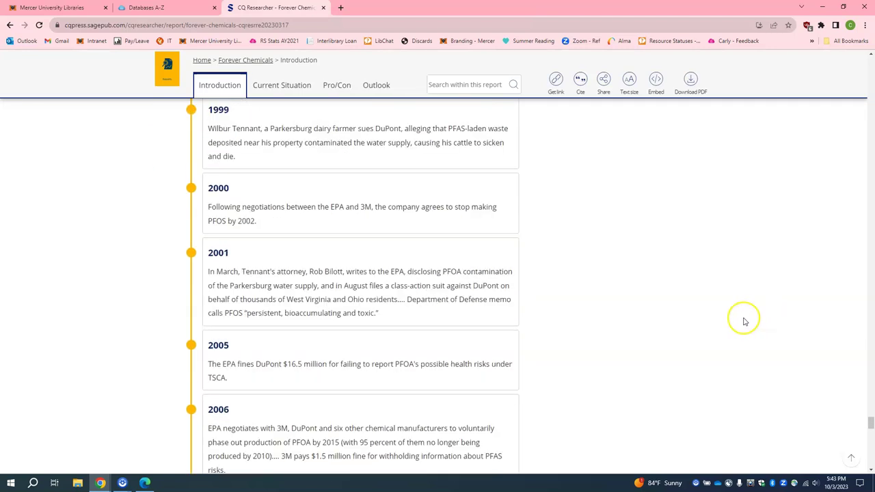
scroll(745, 321, down, 3)
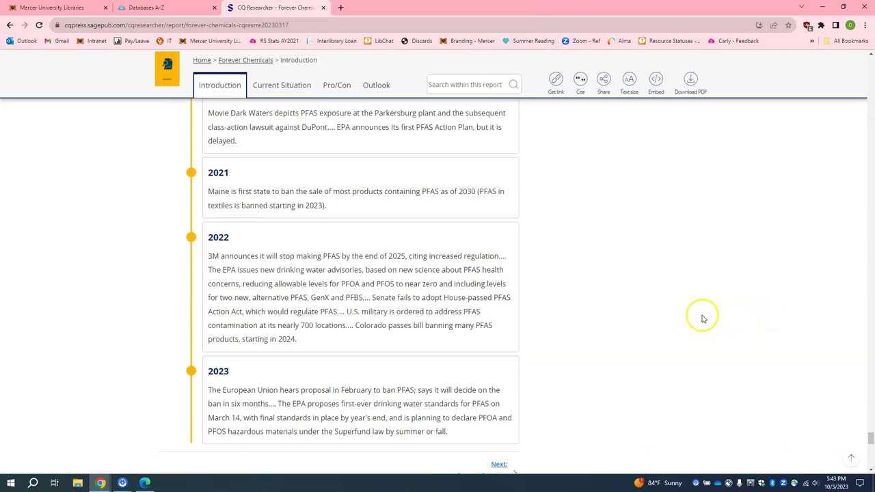
scroll(701, 316, down, 1)
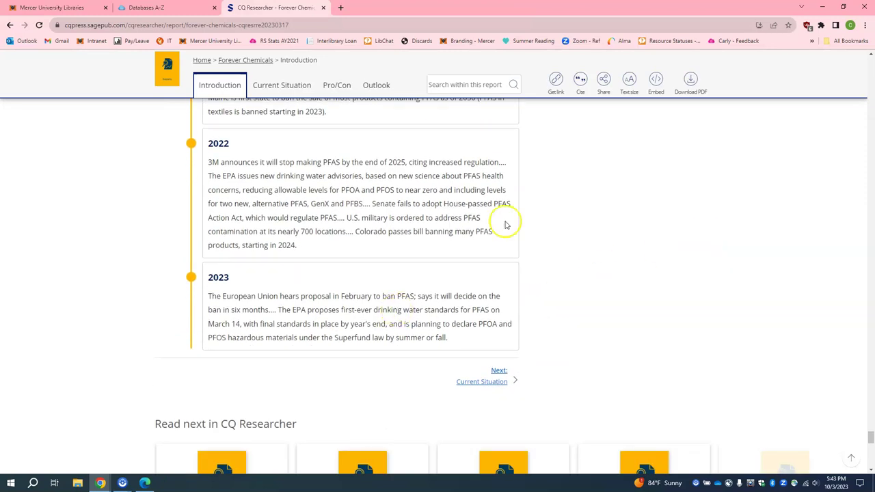
Step: Jump to the Forever Chemicals report's Current Situation section and find its Short Features
click(277, 89)
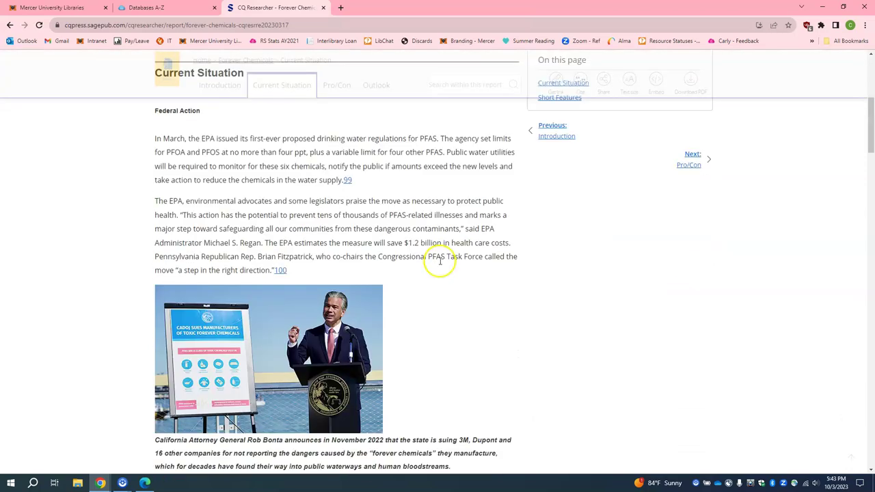
scroll(453, 254, down, 15)
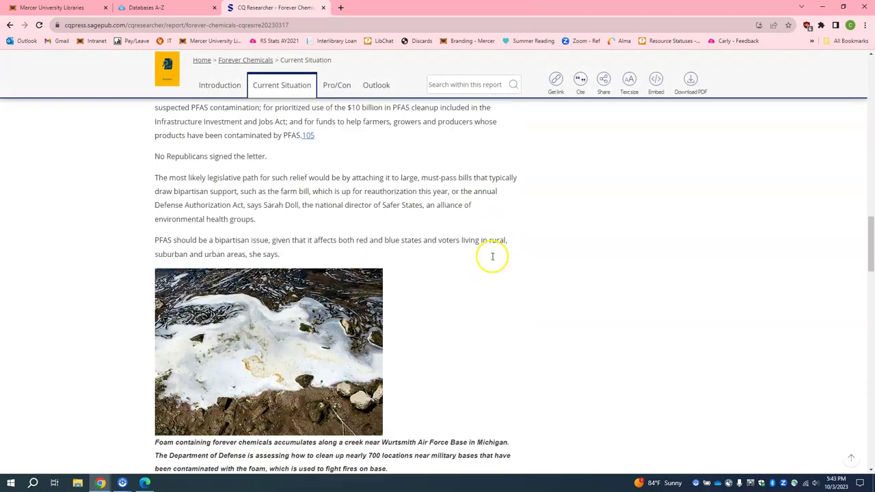
scroll(491, 255, down, 13)
scroll(485, 258, up, 3)
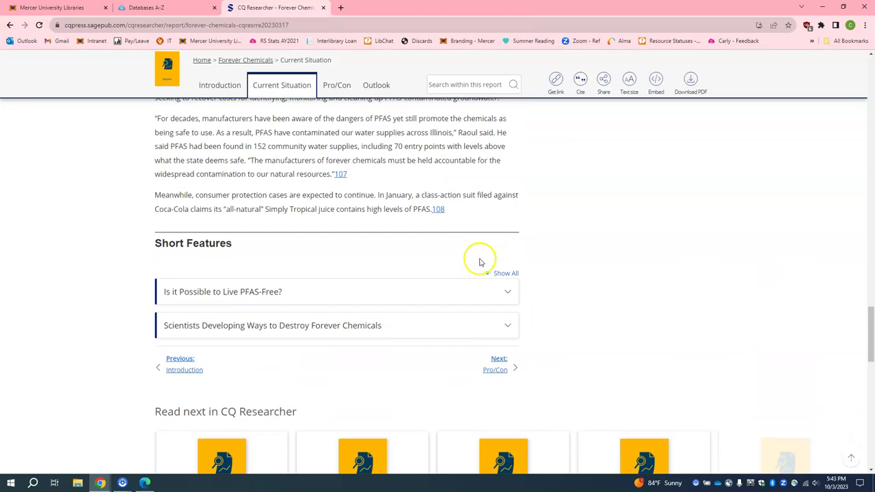
Step: Expand and read the 'Is it Possible to Live PFAS-Free?' short feature
click(277, 294)
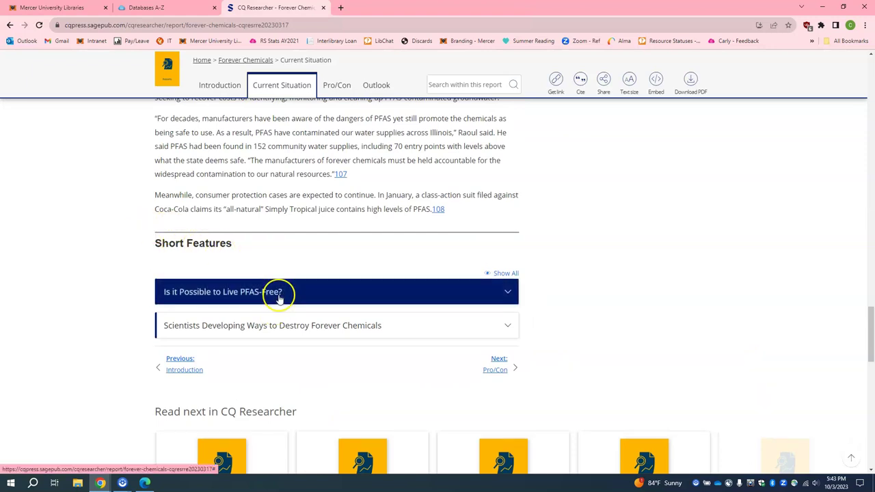
scroll(408, 330, down, 1)
scroll(413, 329, down, 3)
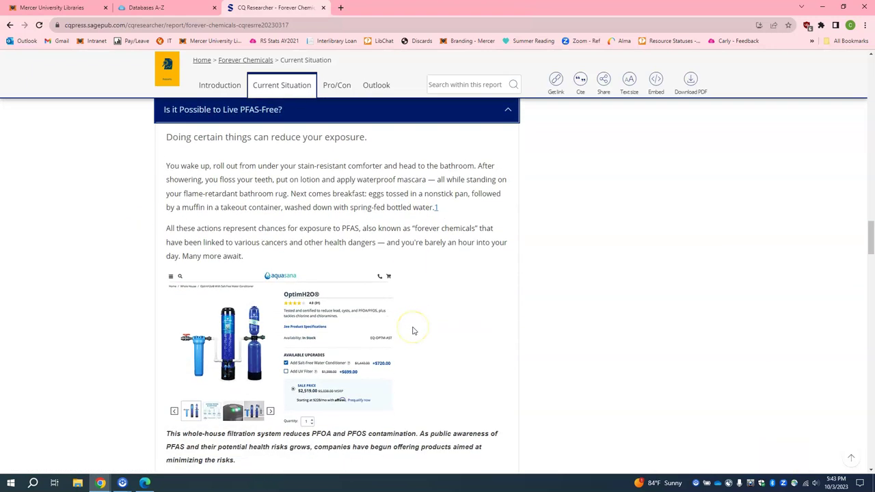
scroll(411, 322, up, 2)
scroll(421, 283, down, 15)
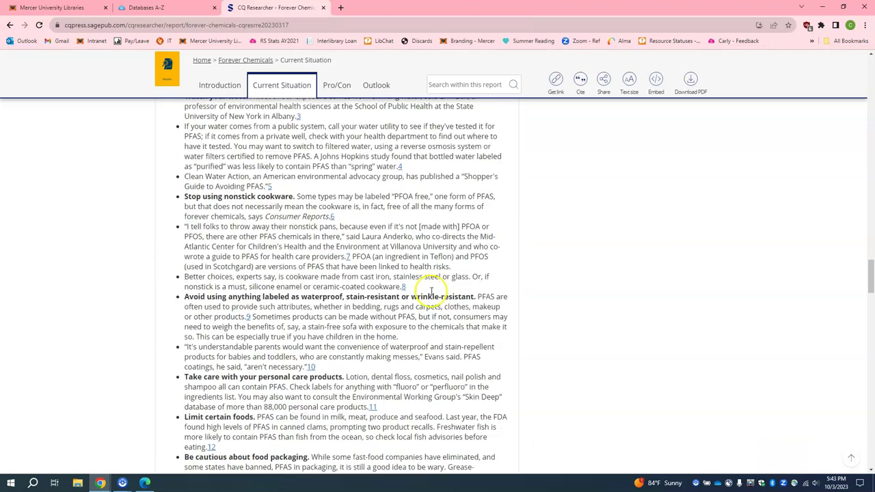
Step: In the Pro/Con section, expand the Pro argument for banning PFAS
click(335, 85)
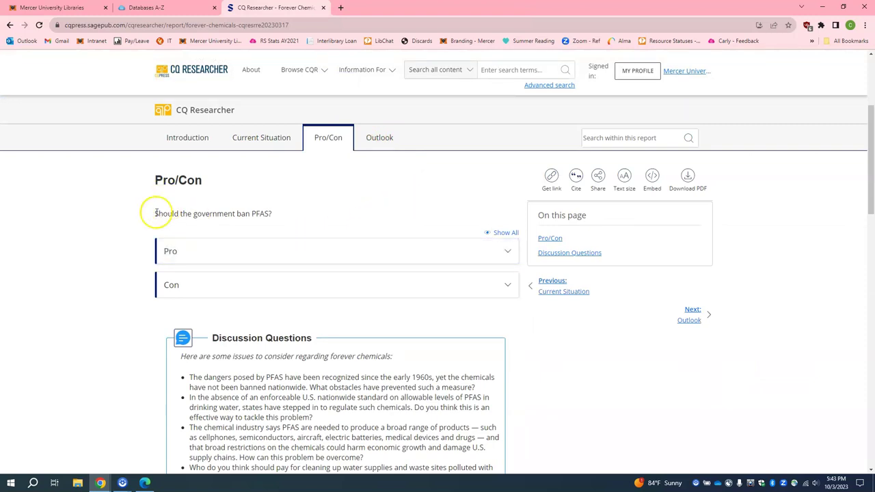
click(312, 251)
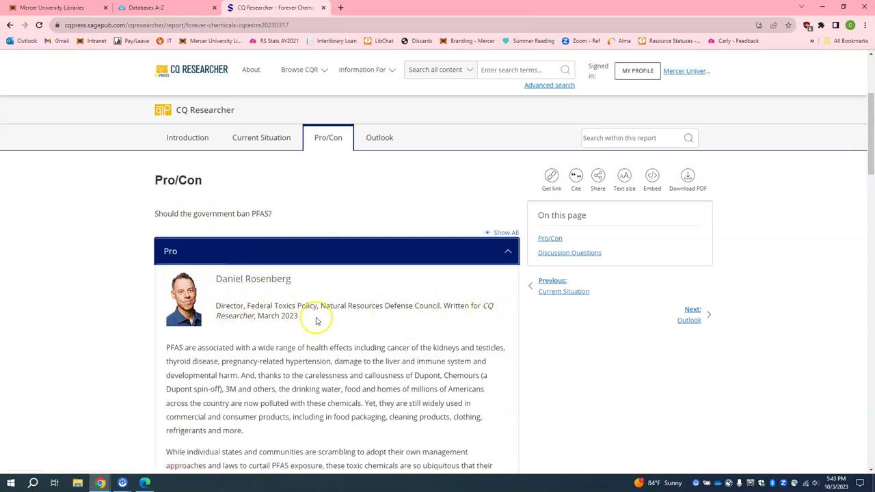
scroll(317, 299, down, 3)
scroll(317, 299, down, 5)
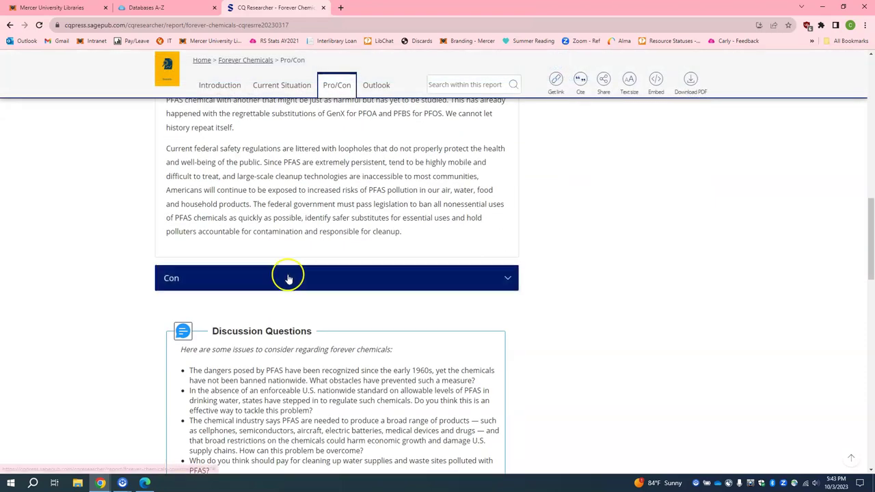
Step: Expand the Con argument and scroll down to the Discussion Questions
click(289, 277)
scroll(349, 280, down, 2)
scroll(349, 281, down, 1)
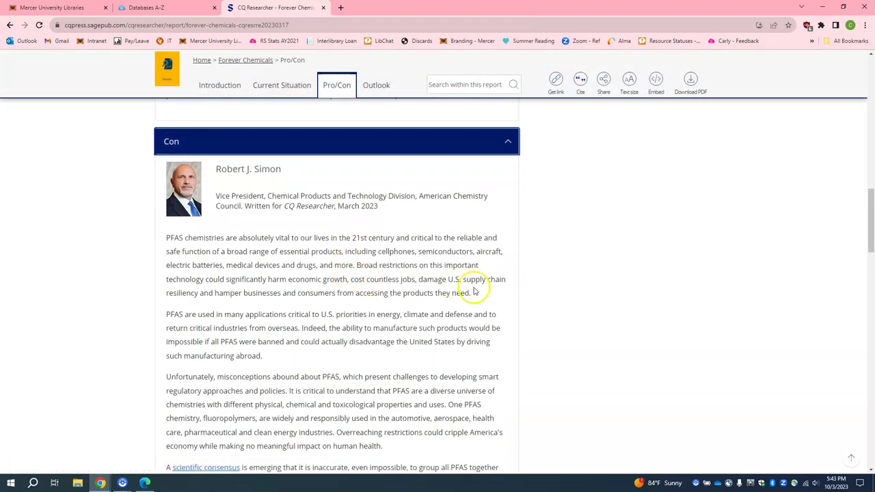
scroll(475, 291, down, 10)
scroll(594, 292, down, 2)
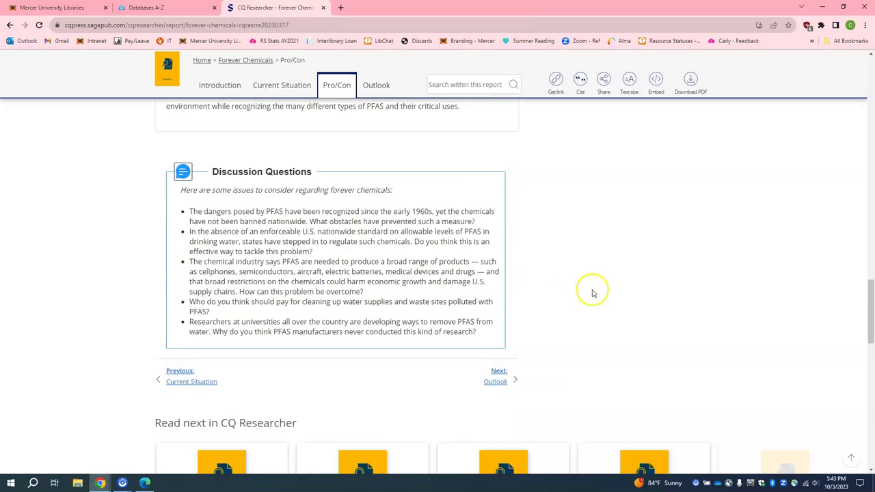
scroll(594, 293, down, 2)
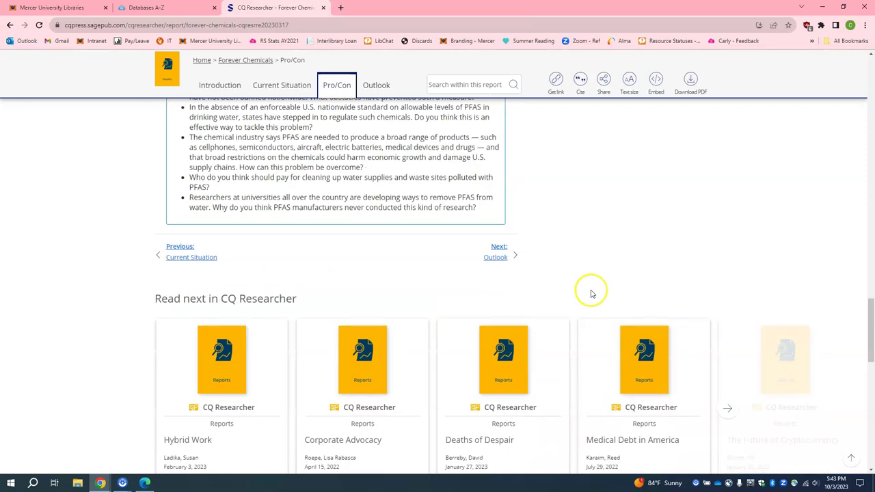
Step: Read the Outlook, Bibliography and Footnotes, then go back to the 147 Agriculture results
click(375, 87)
scroll(378, 225, down, 1)
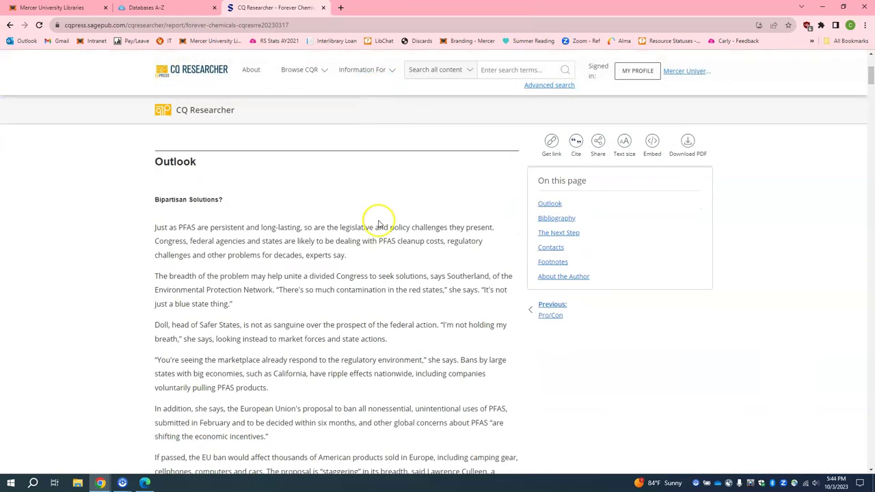
scroll(378, 225, down, 13)
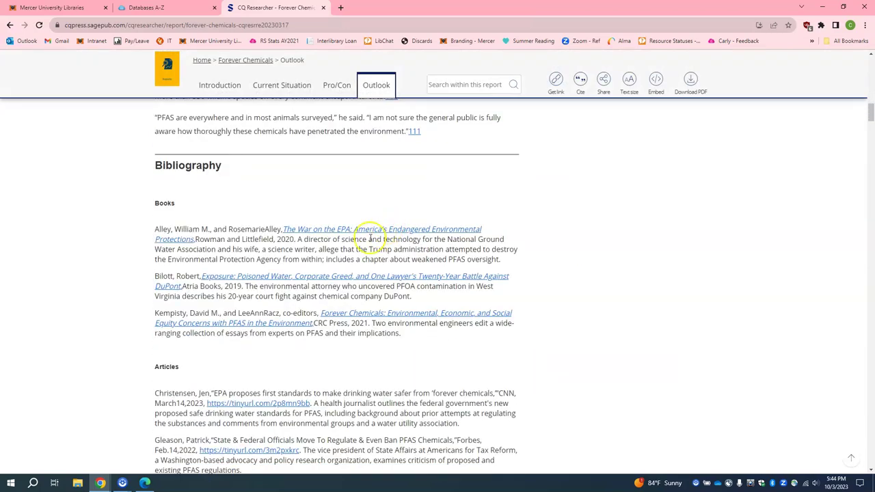
scroll(420, 239, down, 10)
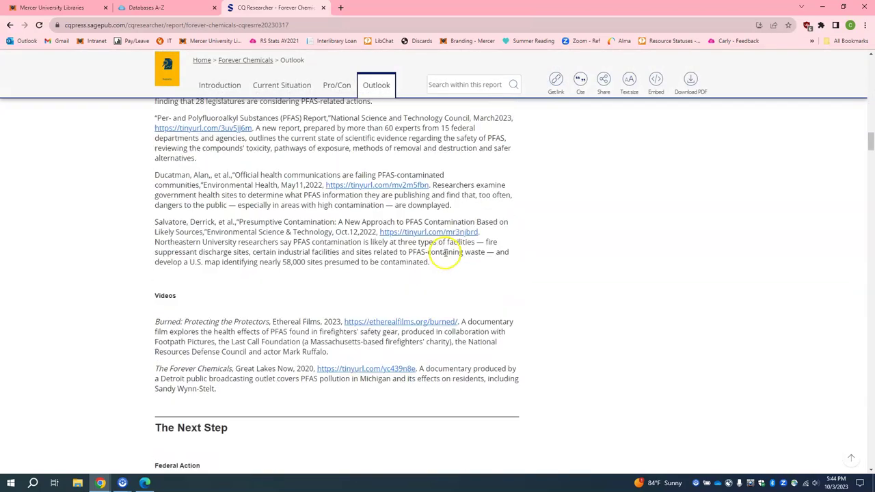
scroll(445, 253, down, 7)
scroll(195, 196, up, 2)
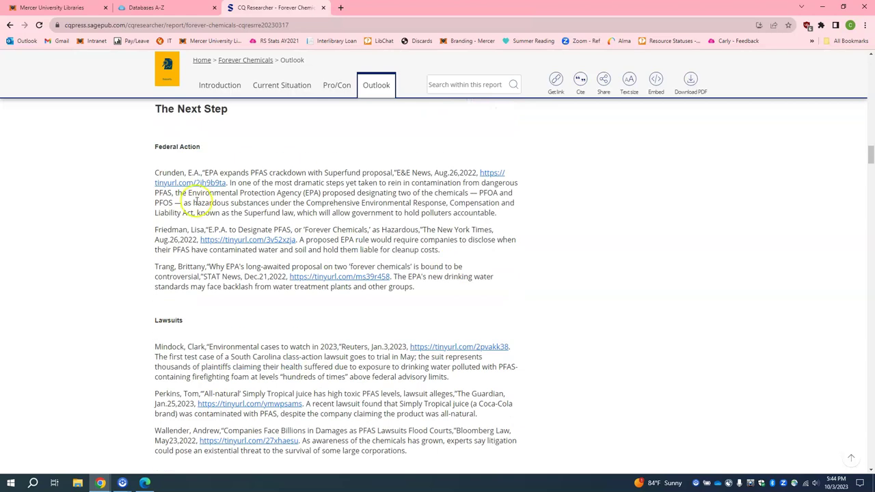
scroll(279, 211, down, 5)
scroll(321, 241, down, 8)
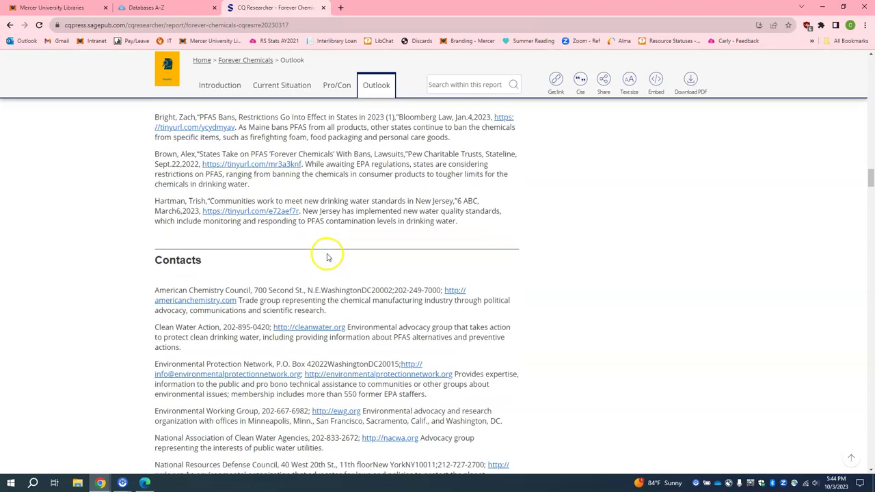
scroll(343, 255, down, 1)
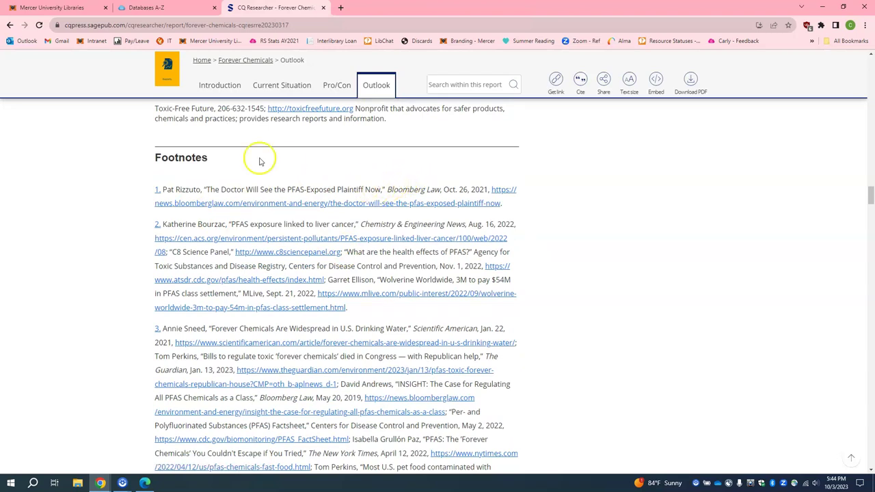
scroll(264, 173, up, 1)
scroll(264, 176, up, 10)
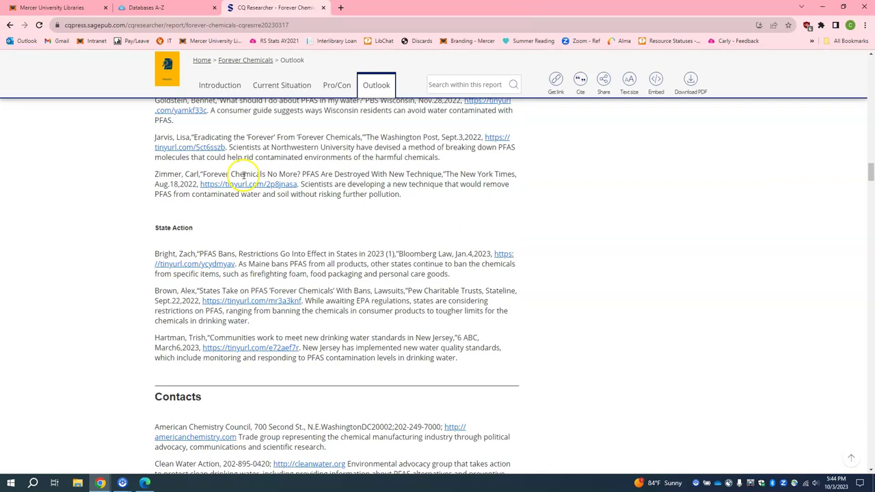
click(10, 24)
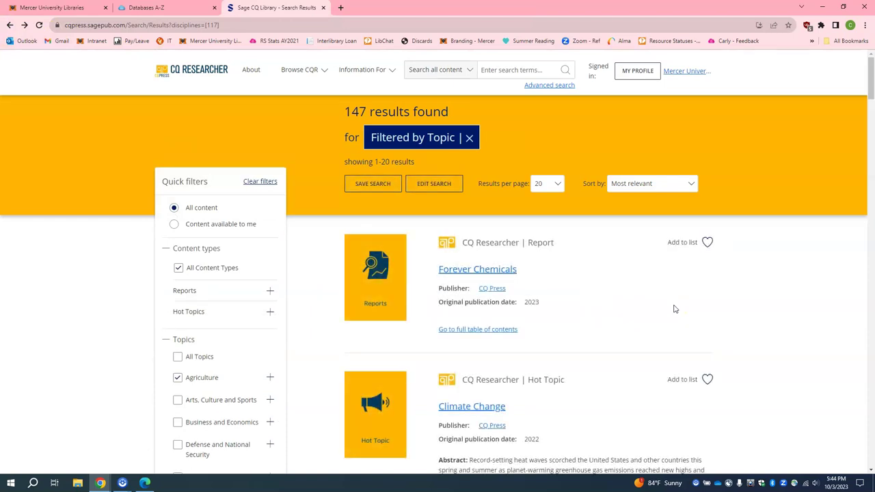
Step: Open the 2022 Climate Change hot topic 'Will some regions soon become uninhabitable?'
scroll(674, 309, down, 1)
scroll(674, 309, down, 1)
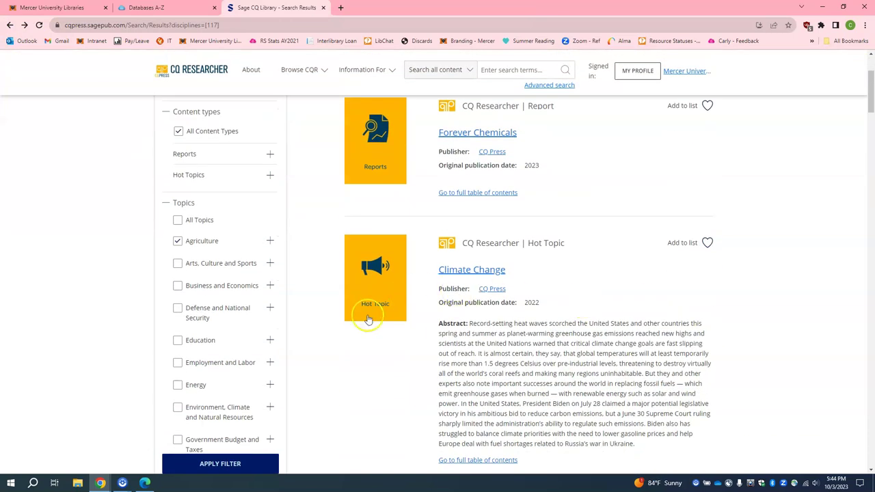
click(452, 273)
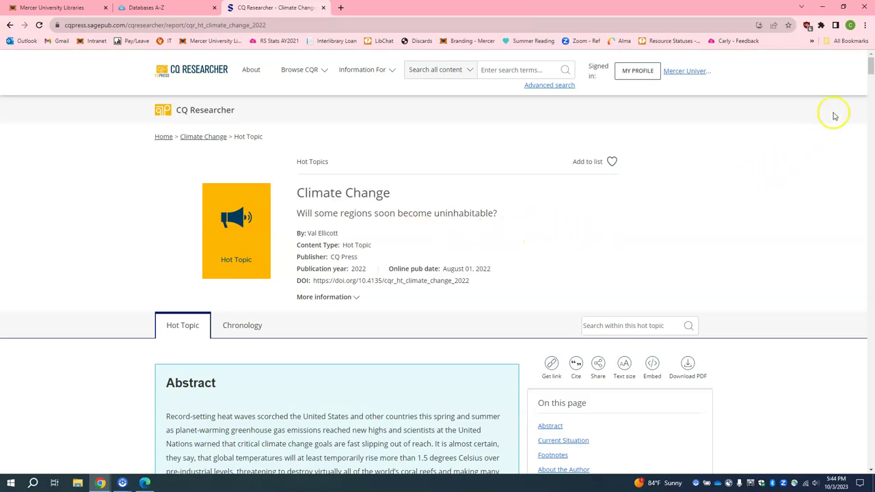
Step: Page the Read next carousel through Climate Change hot topics up to 2021, then back to 2015–2019
drag(870, 70, 870, 460)
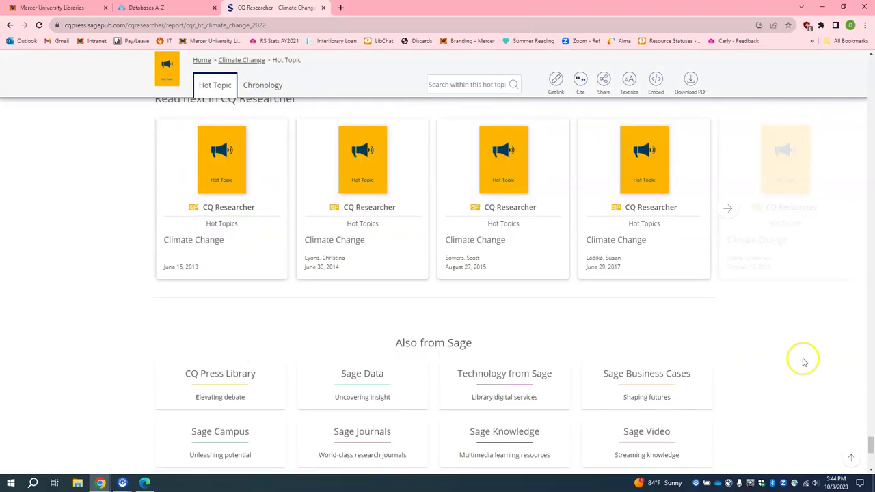
scroll(585, 330, up, 3)
scroll(303, 297, down, 1)
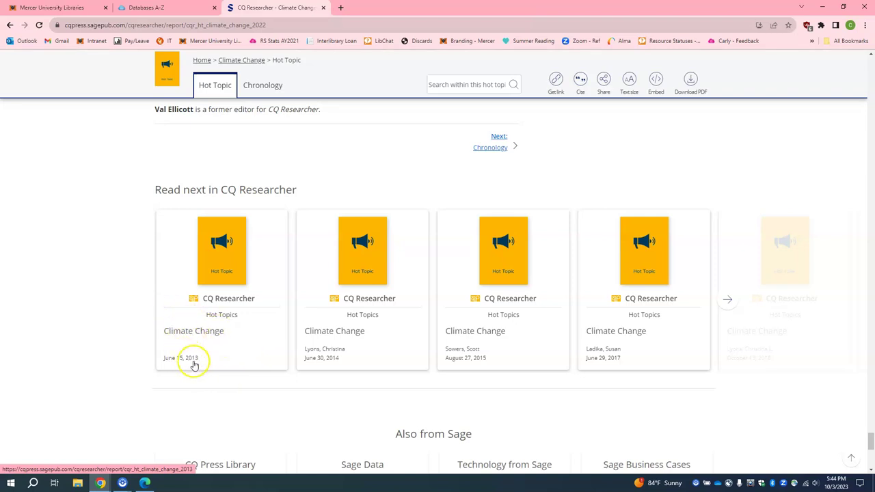
click(728, 301)
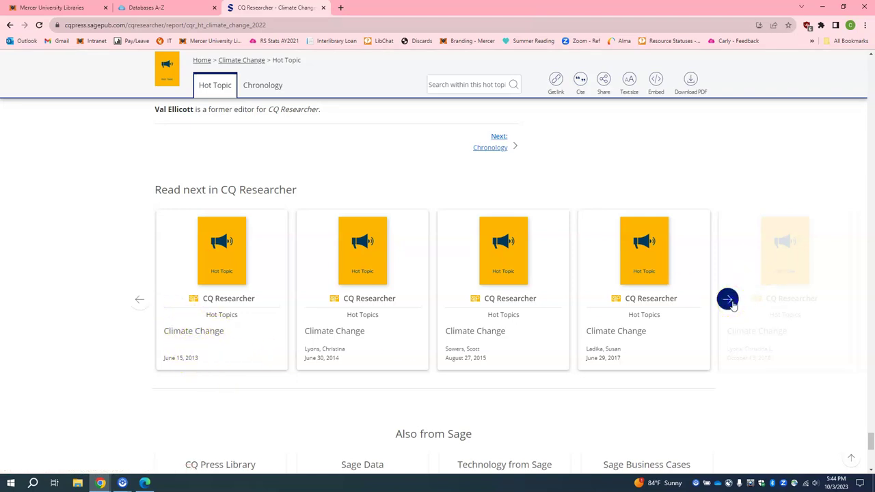
click(729, 301)
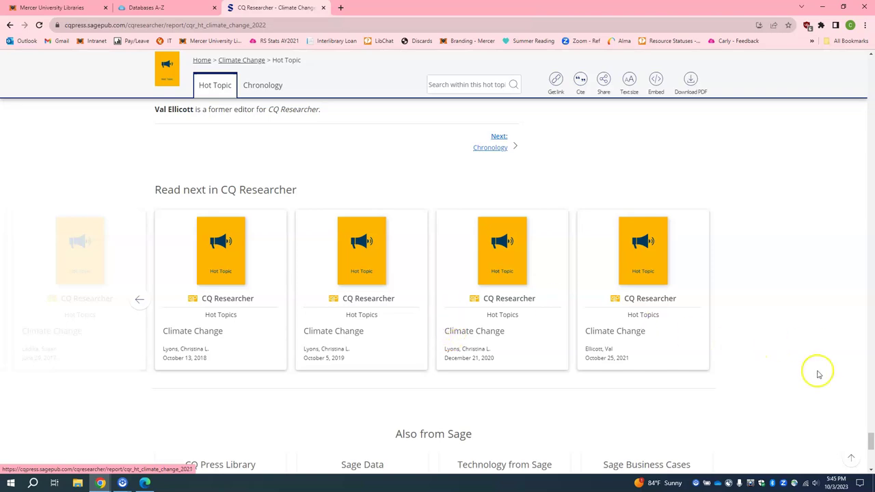
drag(872, 445, 871, 66)
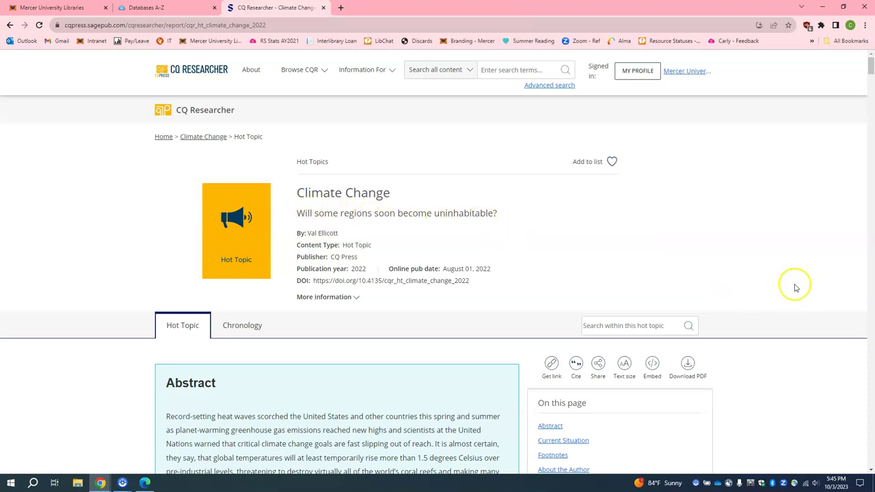
drag(871, 65, 865, 443)
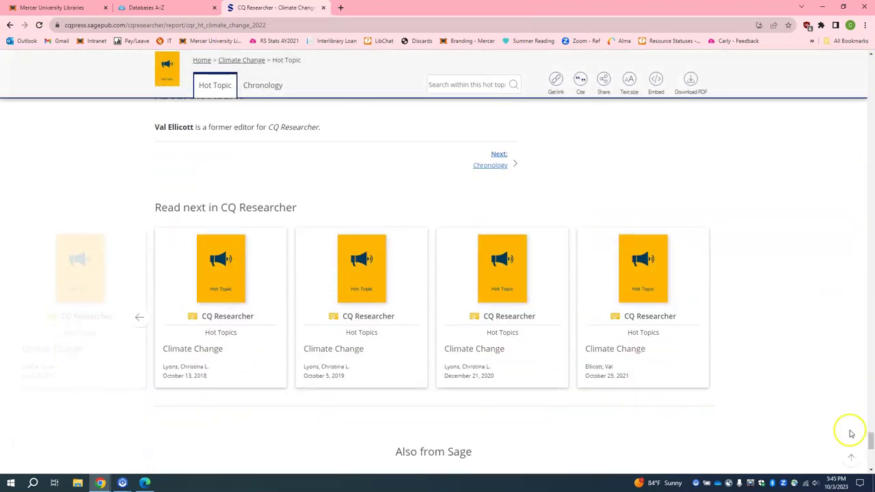
click(138, 317)
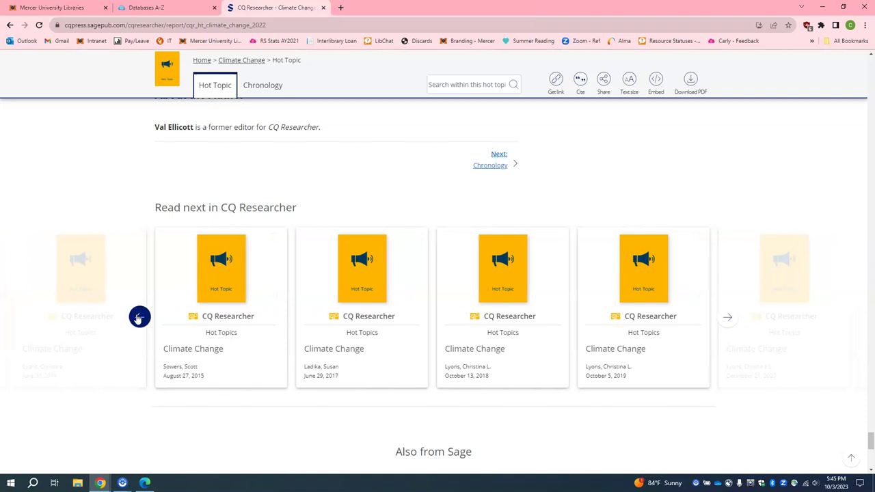
click(346, 367)
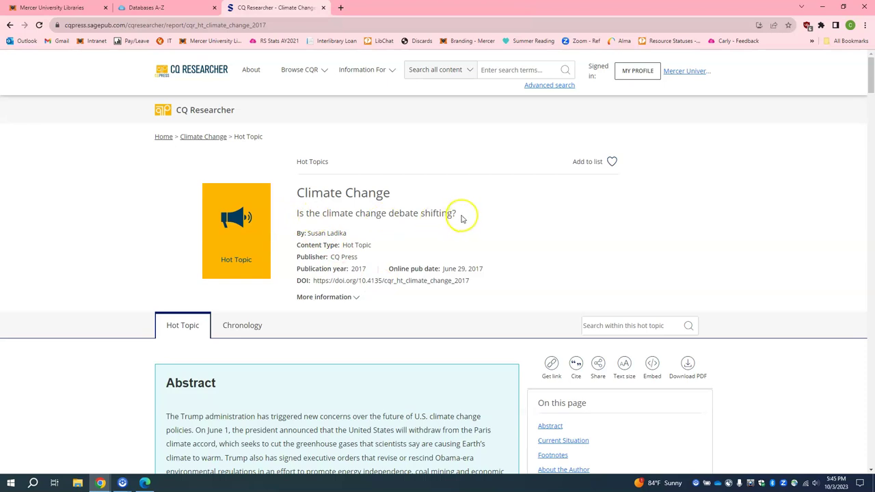
drag(312, 214, 404, 215)
click(492, 226)
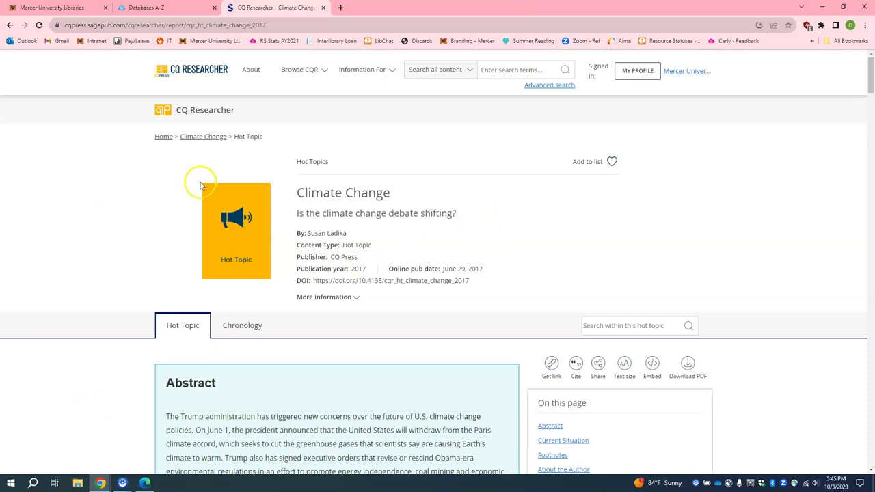
drag(869, 76, 870, 205)
click(279, 89)
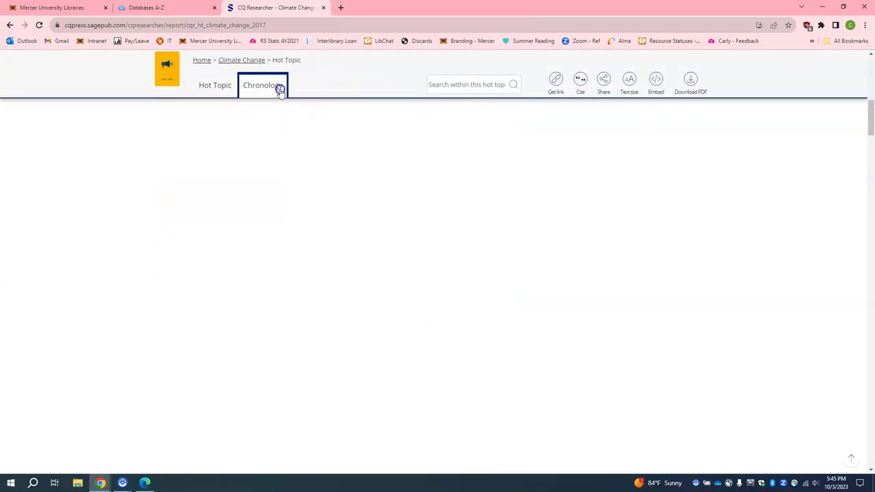
scroll(362, 266, down, 2)
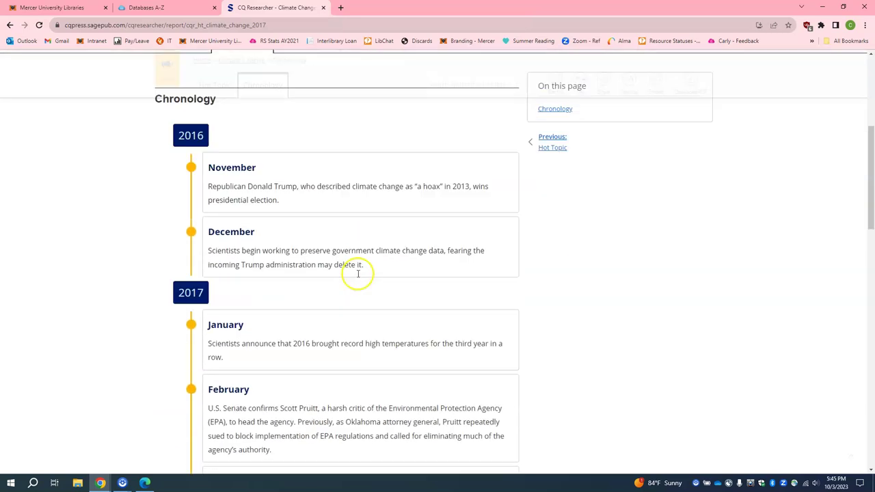
scroll(362, 274, down, 8)
scroll(381, 277, up, 3)
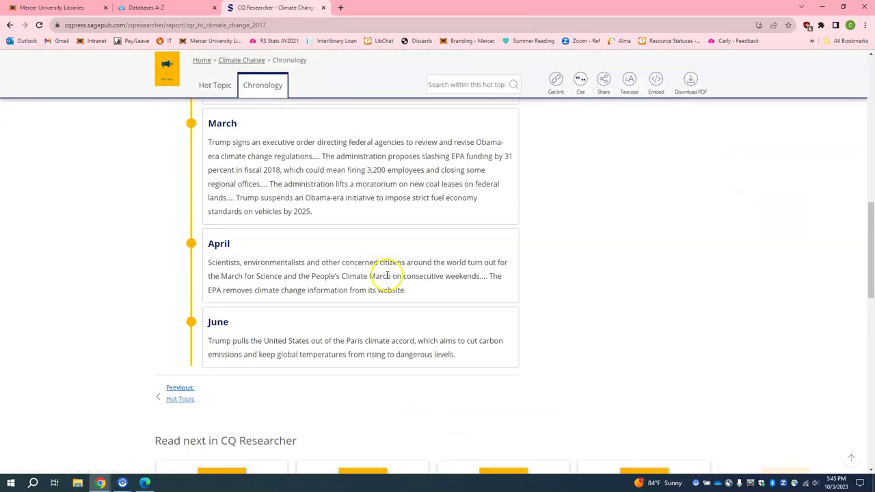
scroll(383, 277, up, 10)
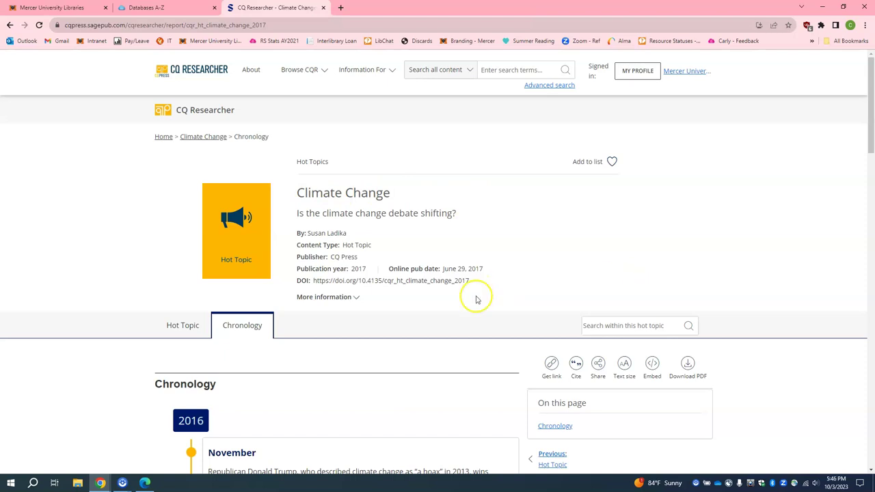
Step: Copy the 2017 Climate Change hot topic's permalink, then open its 12-page PDF
click(551, 367)
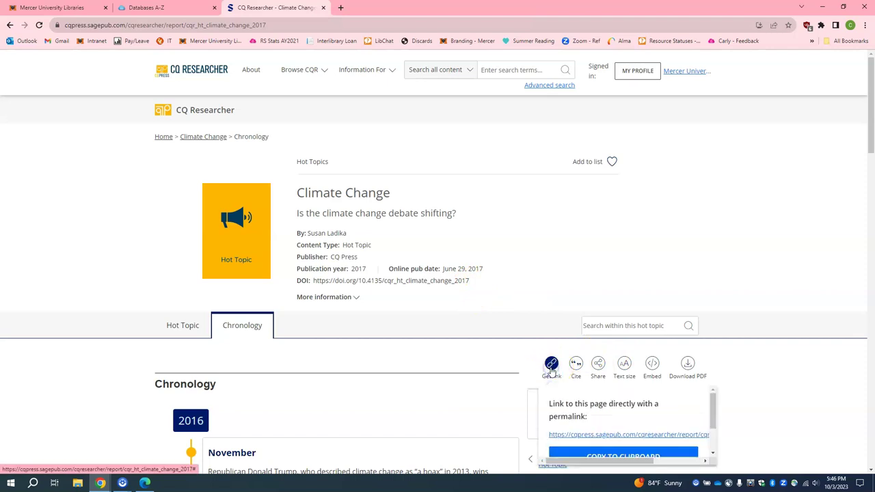
scroll(801, 400, down, 1)
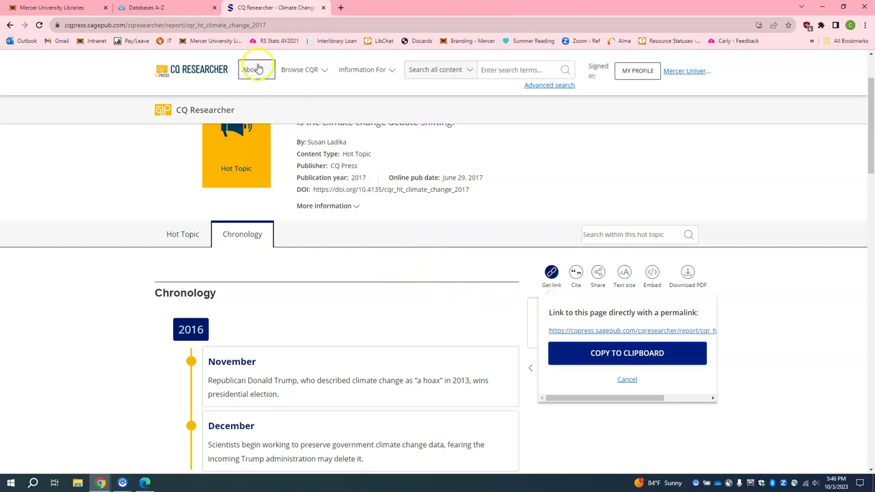
click(238, 26)
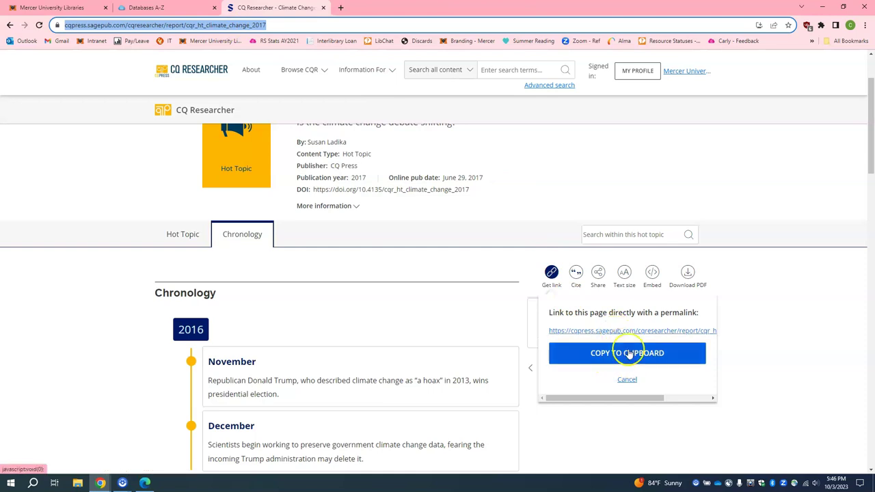
click(632, 354)
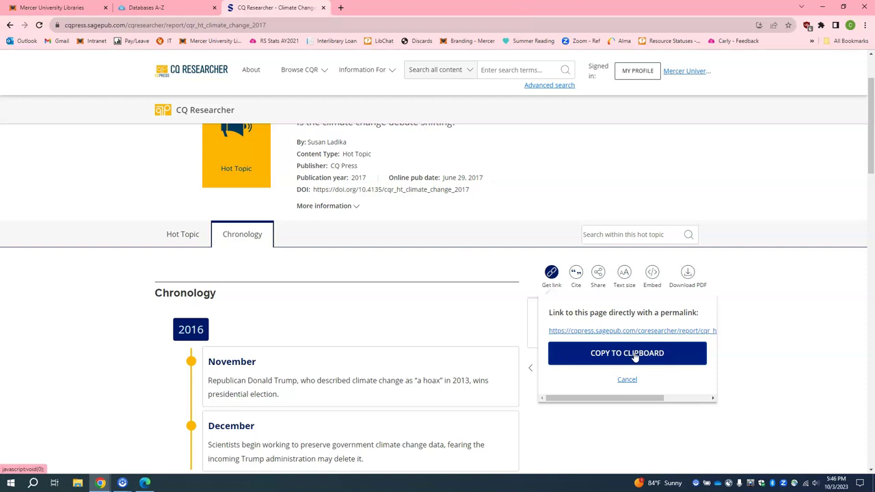
click(743, 346)
scroll(727, 317, up, 1)
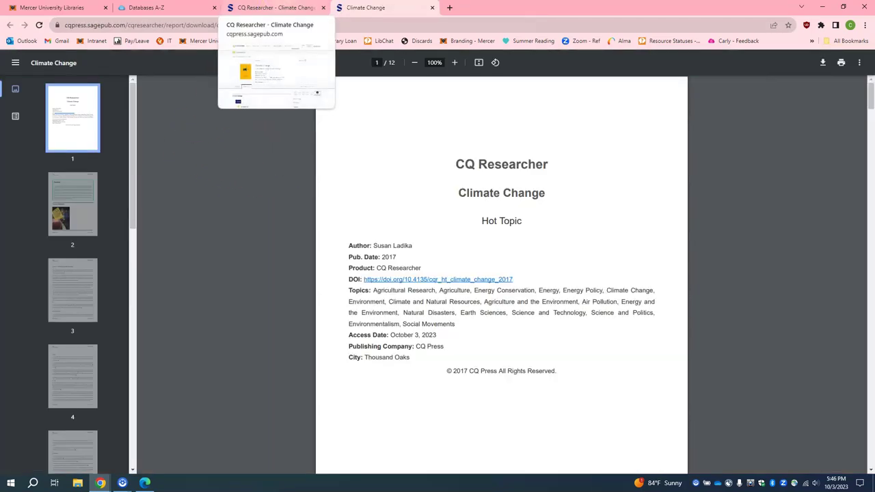
Step: Leave the 12-page Climate Change PDF open and return to the CQ Researcher chronology tab
click(273, 8)
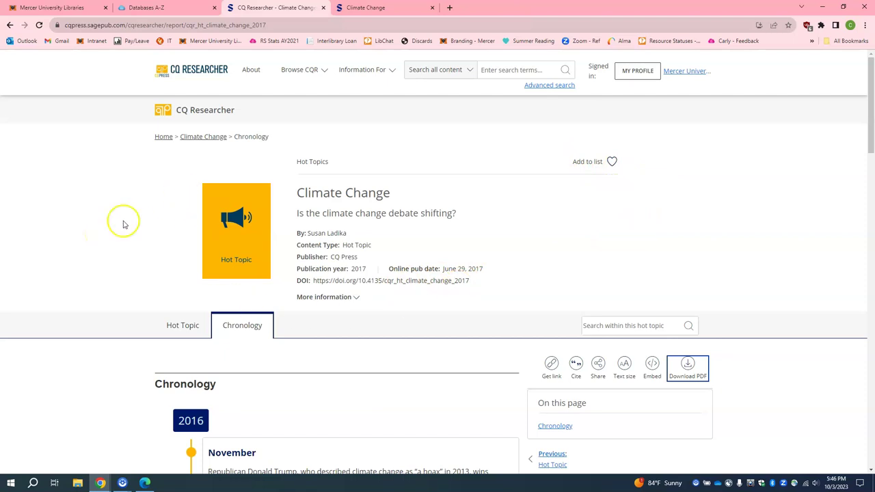
Step: From the CQ Researcher home page, search the collection for 'telehealth'
click(164, 137)
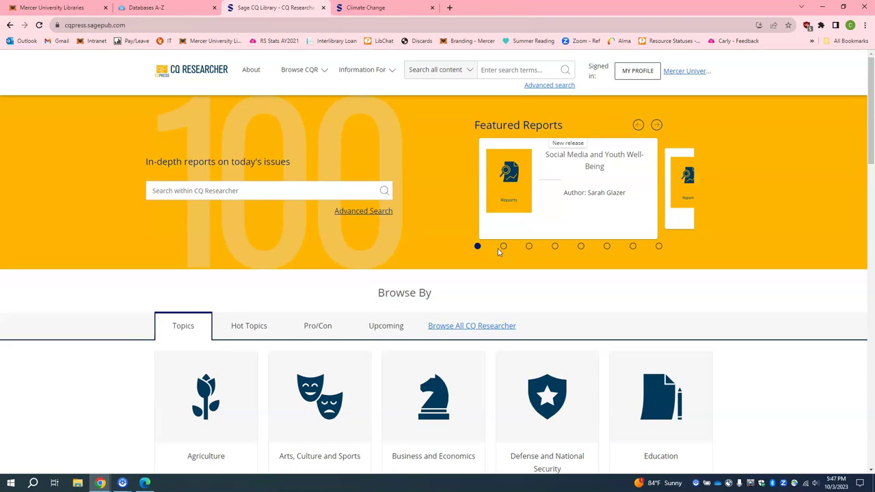
scroll(497, 252, down, 1)
scroll(495, 251, up, 1)
click(255, 193)
click(254, 193)
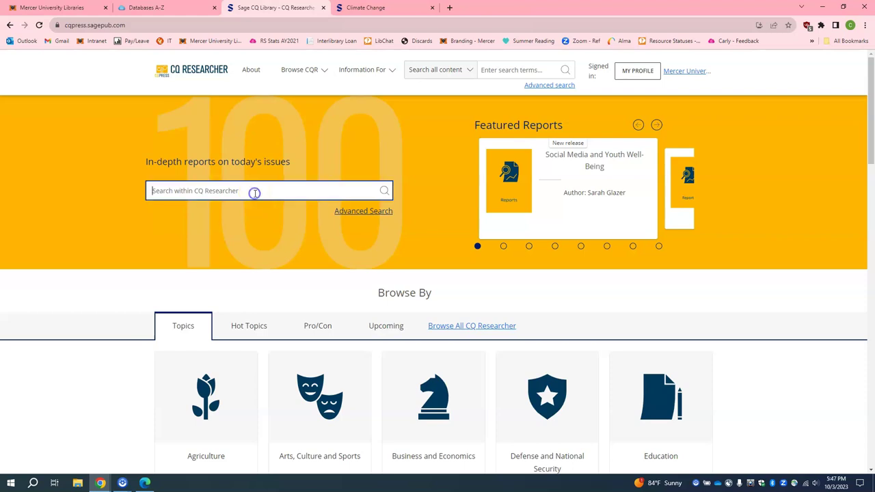
text(telehealth)
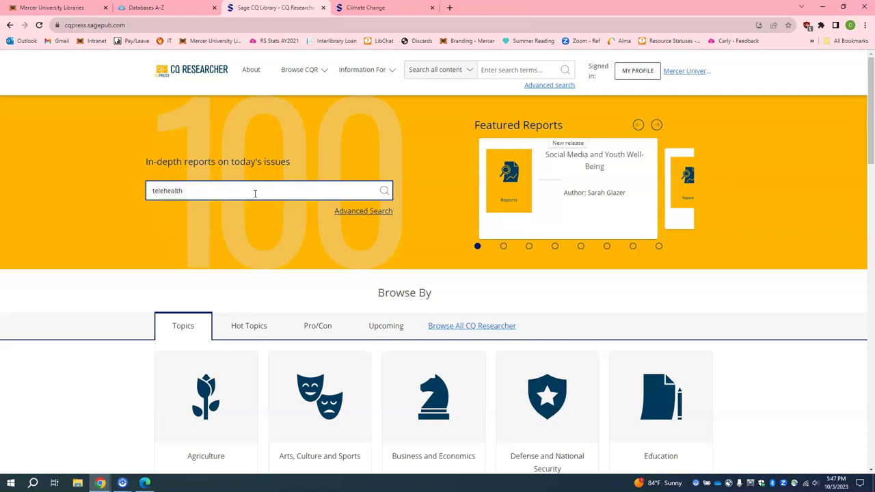
click(385, 191)
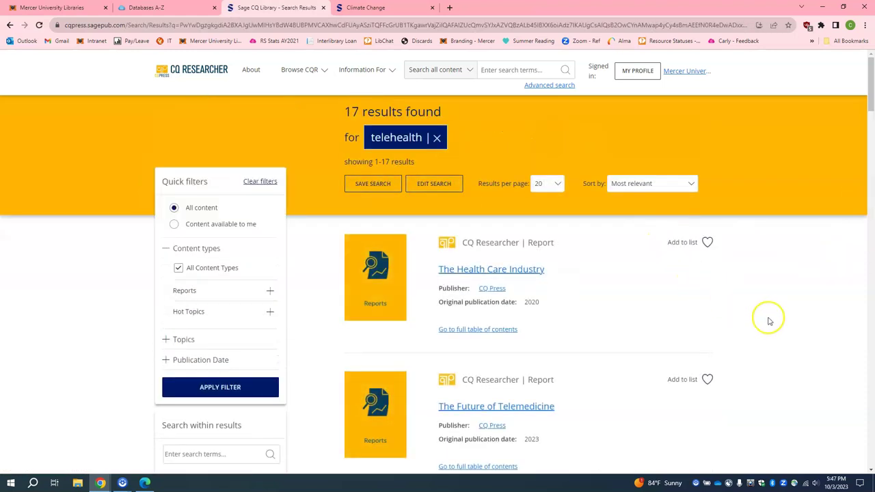
Step: Open the 2023 report The Future of Telemedicine from the 17 results
scroll(770, 321, down, 3)
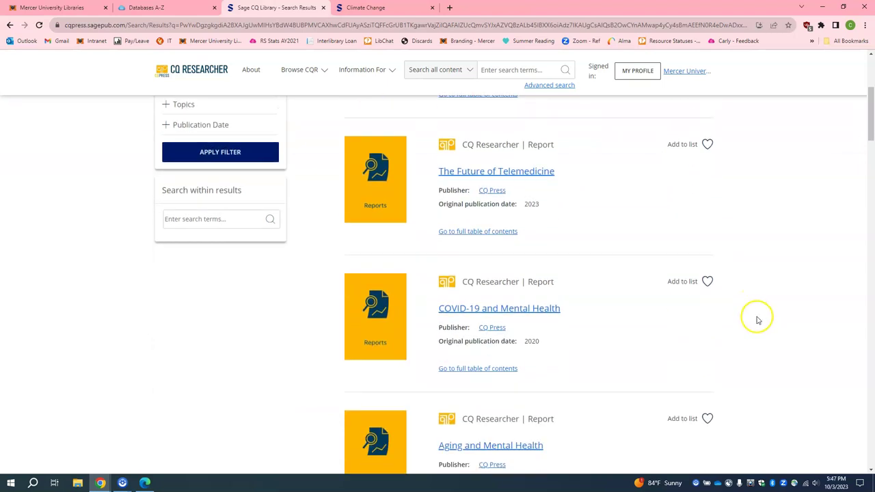
scroll(758, 320, up, 2)
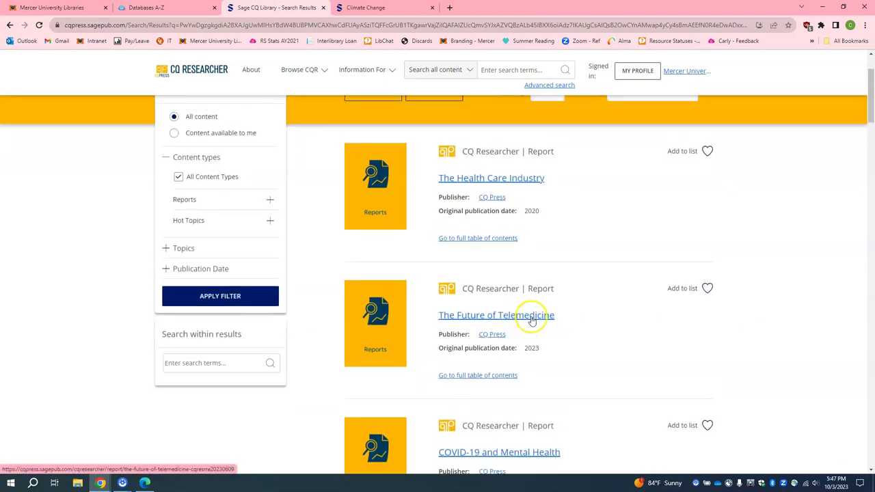
click(532, 318)
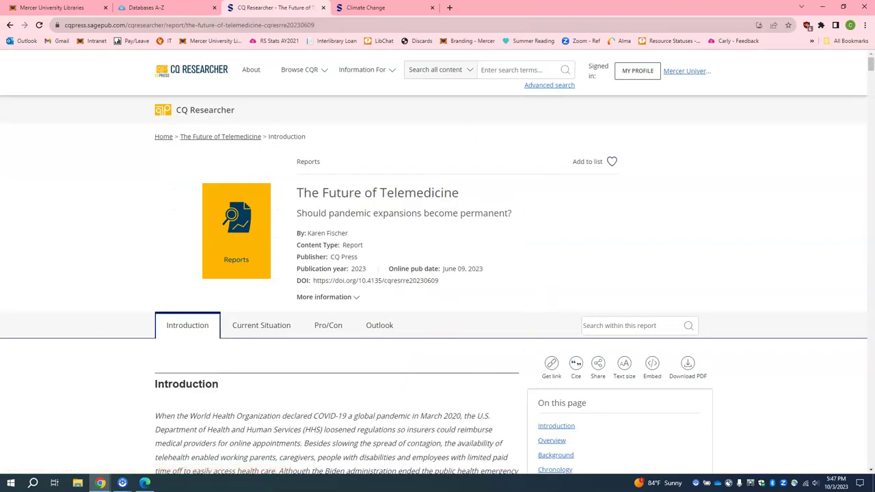
scroll(356, 279, down, 3)
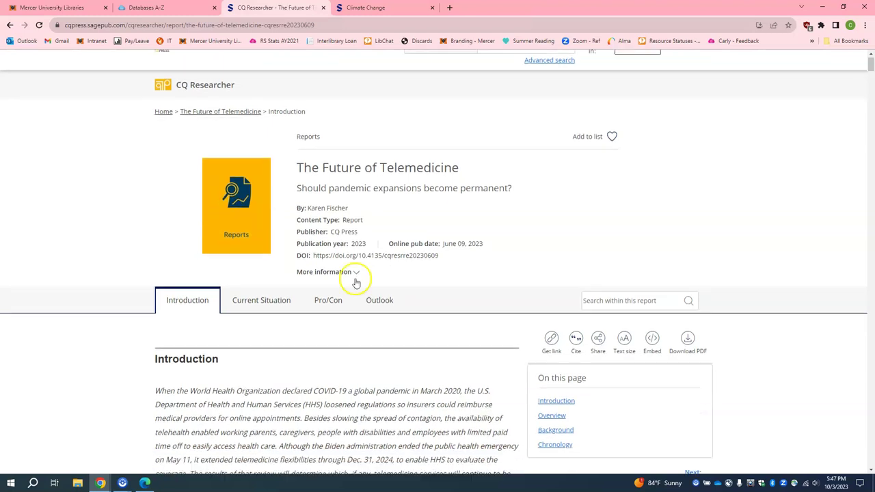
scroll(417, 313, up, 3)
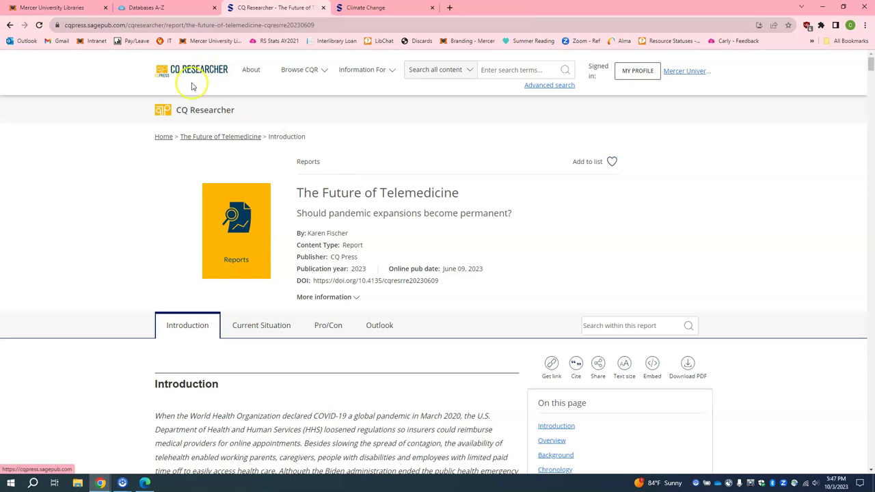
Step: Open Advanced search from Home and expand the Reports and Hot Topics content types
click(162, 137)
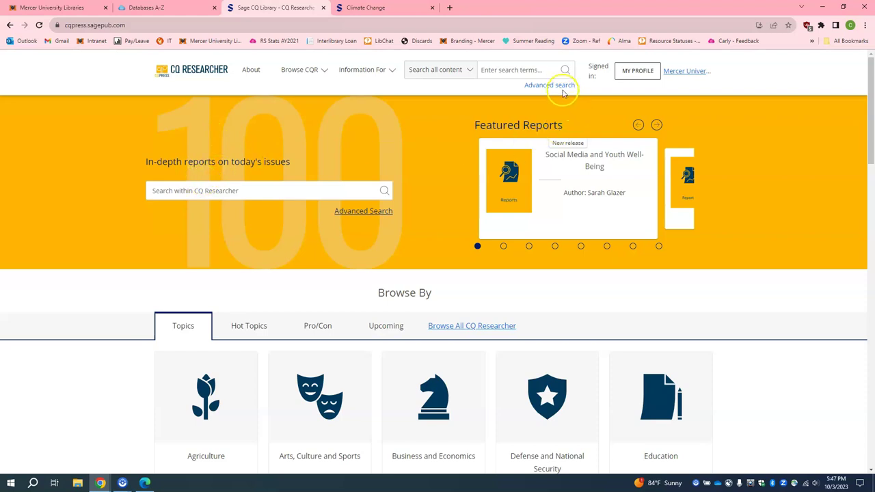
click(560, 90)
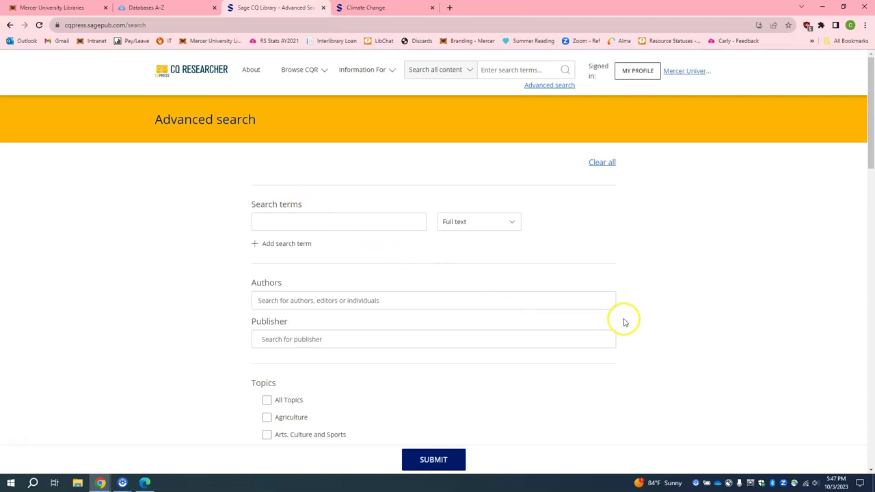
scroll(693, 328, down, 1)
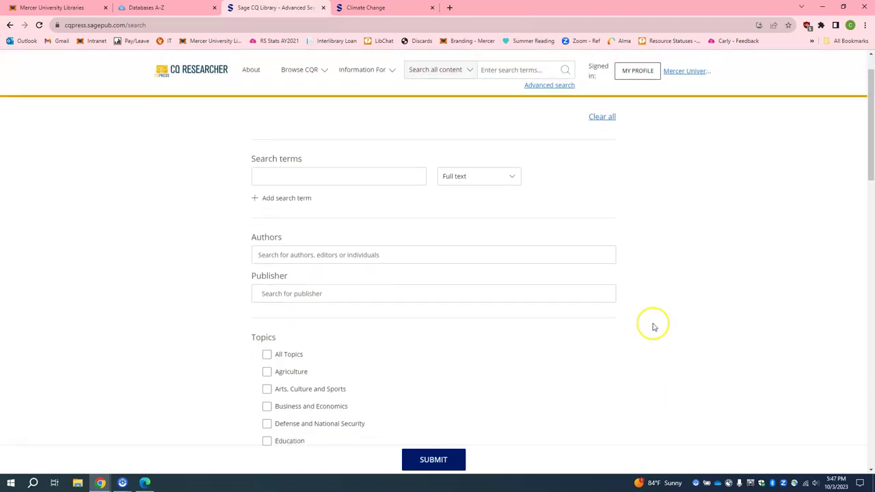
scroll(653, 325, down, 5)
scroll(651, 325, down, 4)
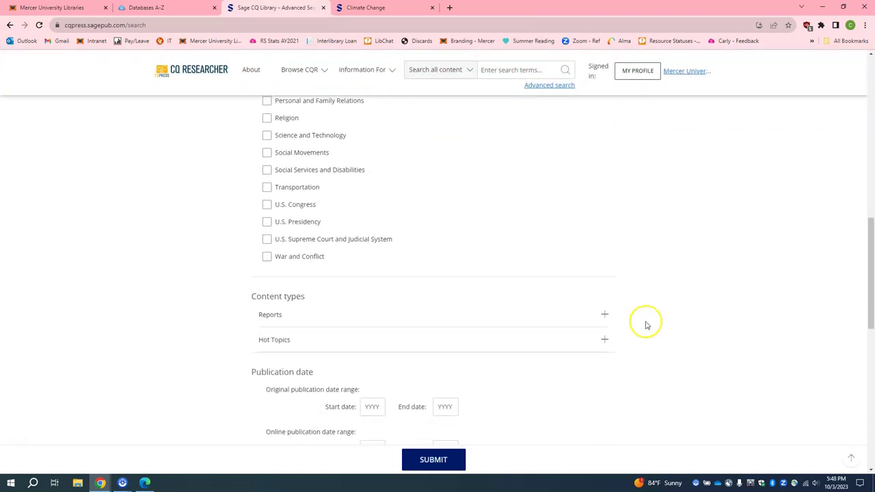
click(605, 243)
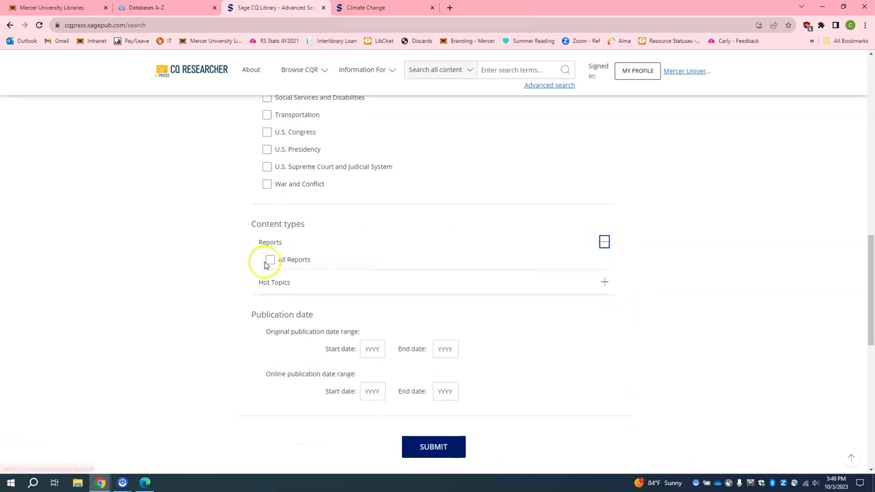
click(605, 282)
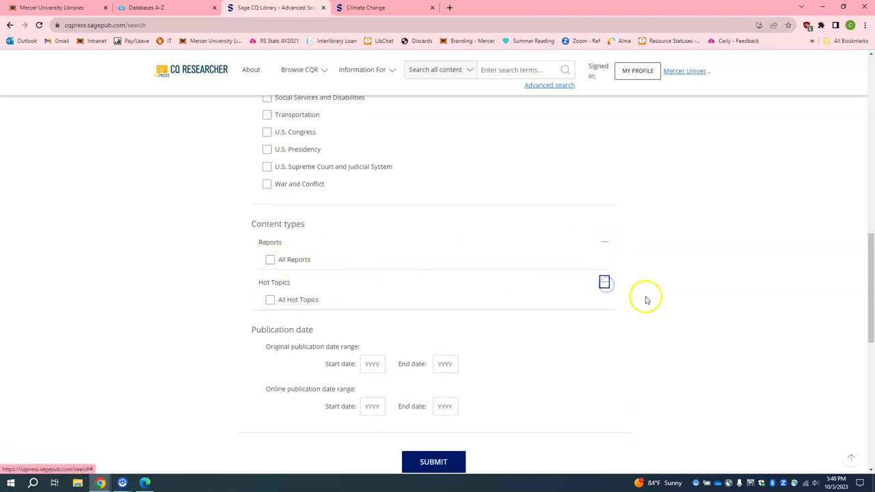
scroll(705, 315, down, 1)
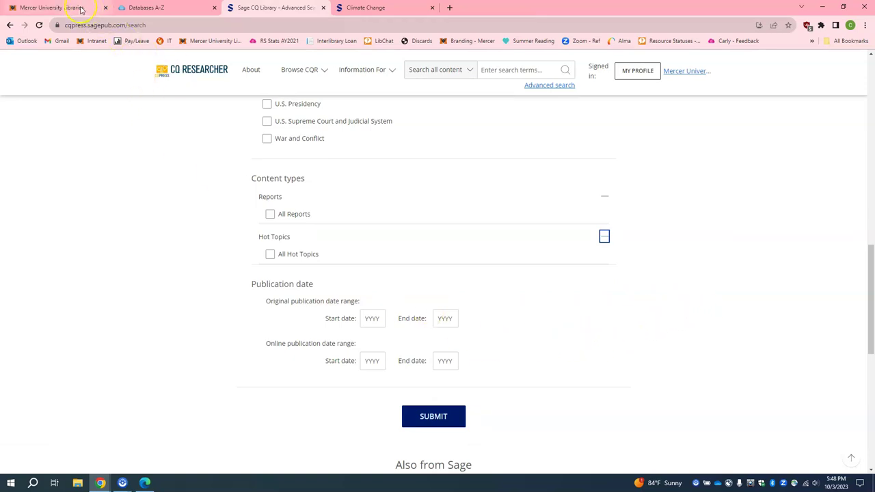
Step: Switch to the Mercer University Libraries homepage tab showing Discovery Search and today's hours
click(79, 6)
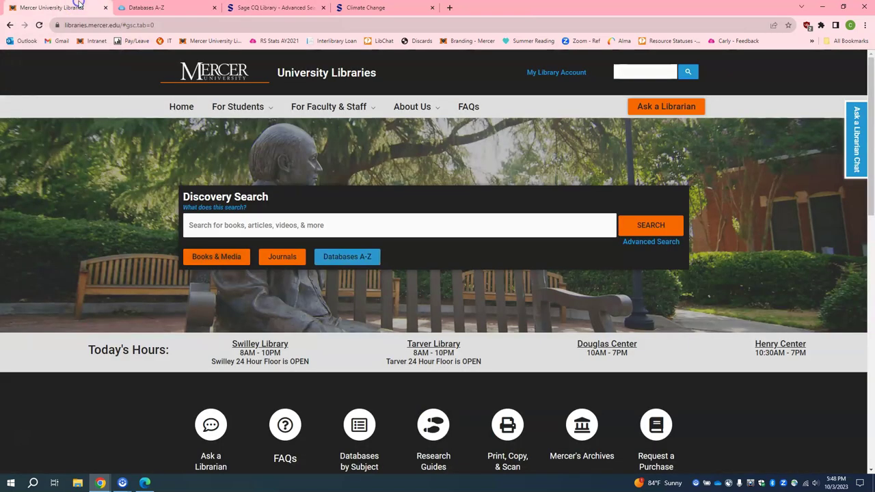